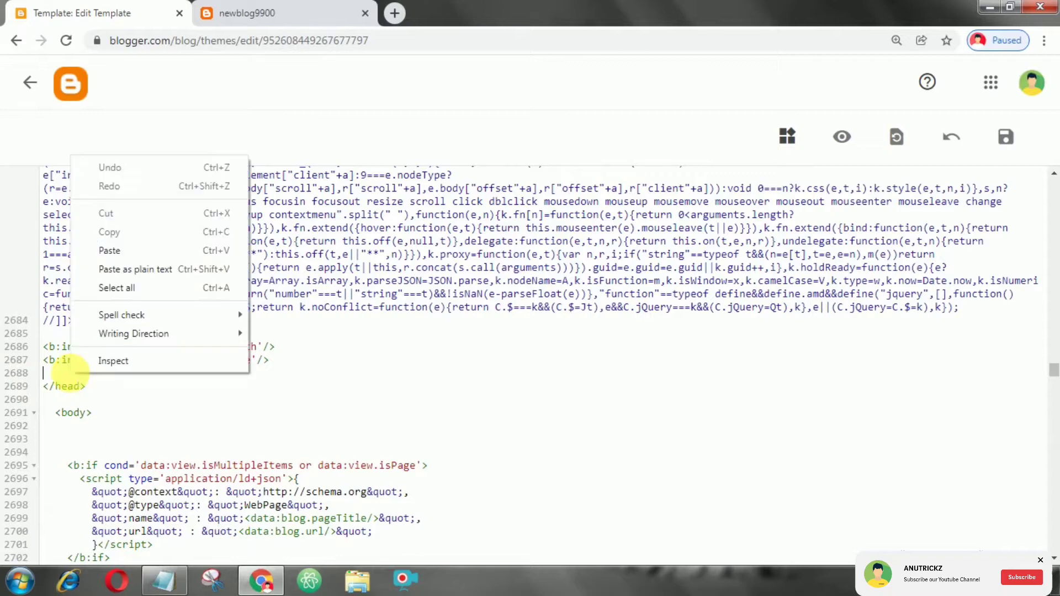
- Paste the copied style block above the closing head tag, followed by the "Without thumb" recent-posts script copied from Notepad
{"action": "left_click", "coordinate": [97, 268]}
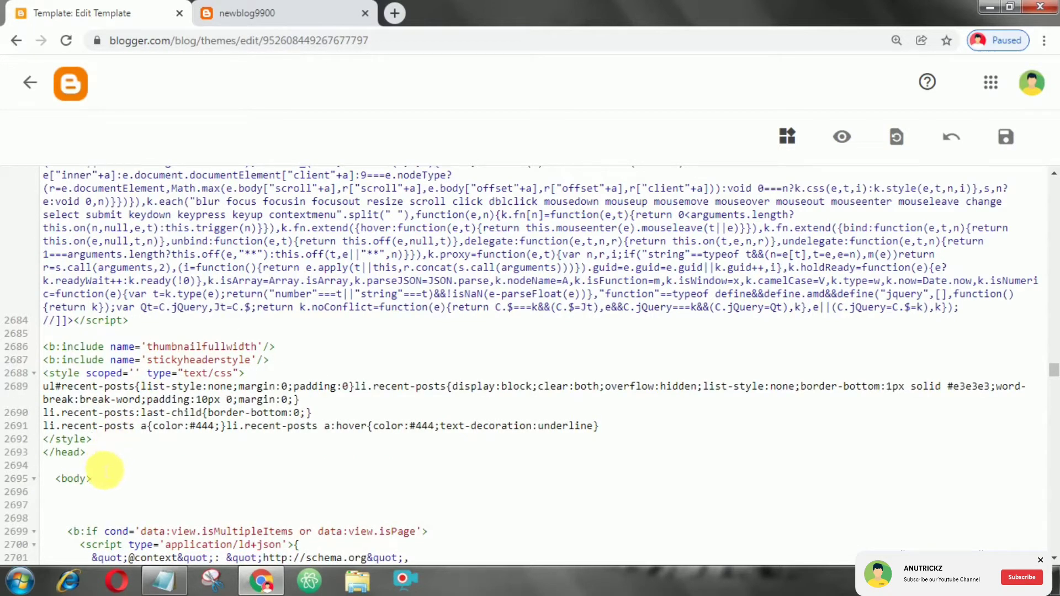
{"action": "left_click", "coordinate": [164, 579]}
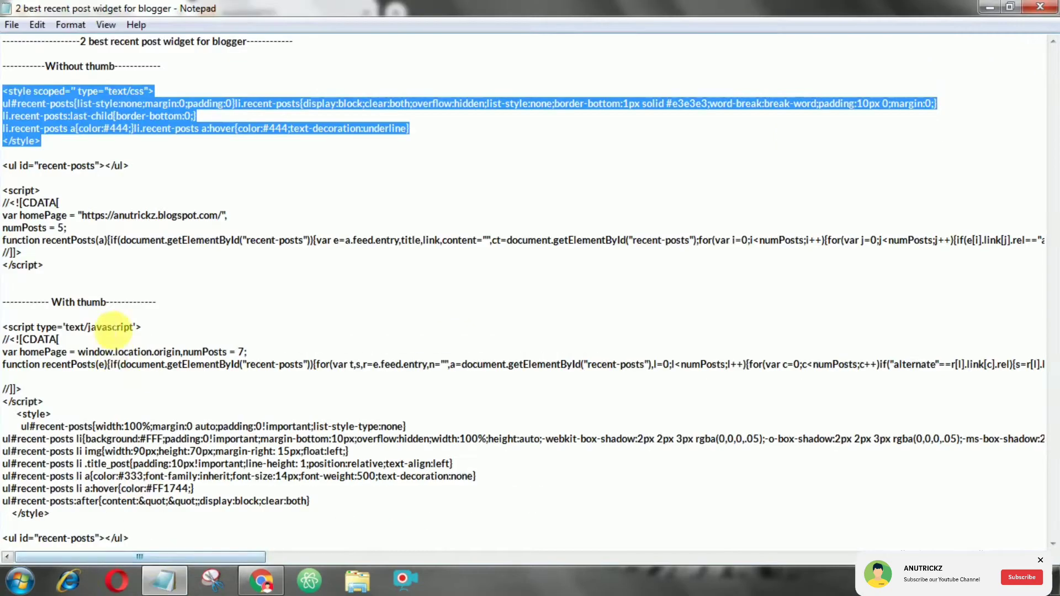
{"action": "left_click", "coordinate": [115, 277]}
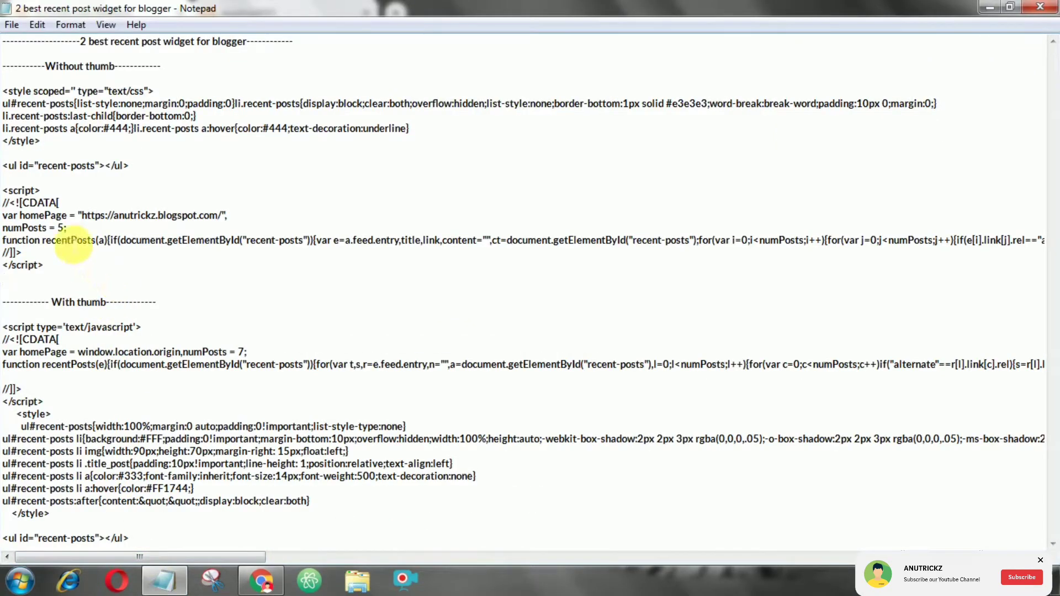
{"action": "left_click_drag", "start_coordinate": [3, 190], "coordinate": [44, 266]}
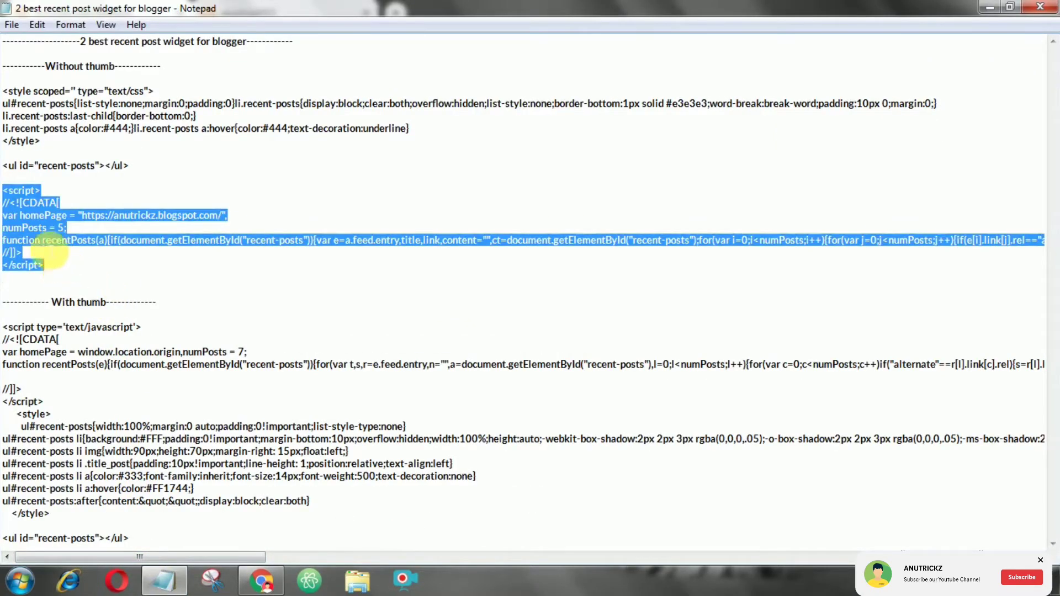
{"action": "right_click", "coordinate": [26, 217]}
{"action": "left_click", "coordinate": [68, 266]}
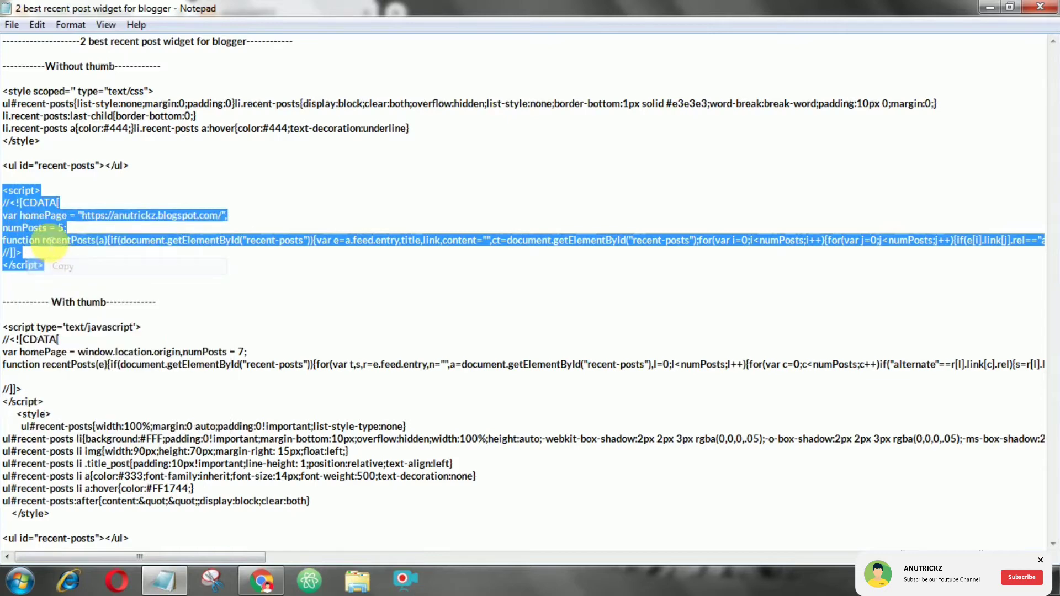
{"action": "left_click", "coordinate": [164, 580]}
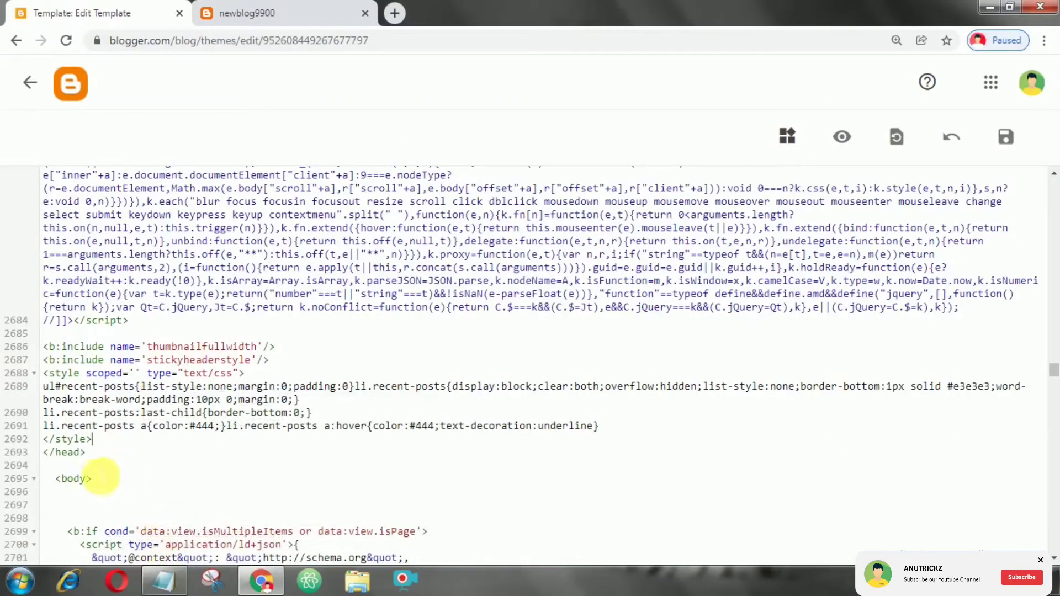
{"action": "right_click", "coordinate": [110, 442]}
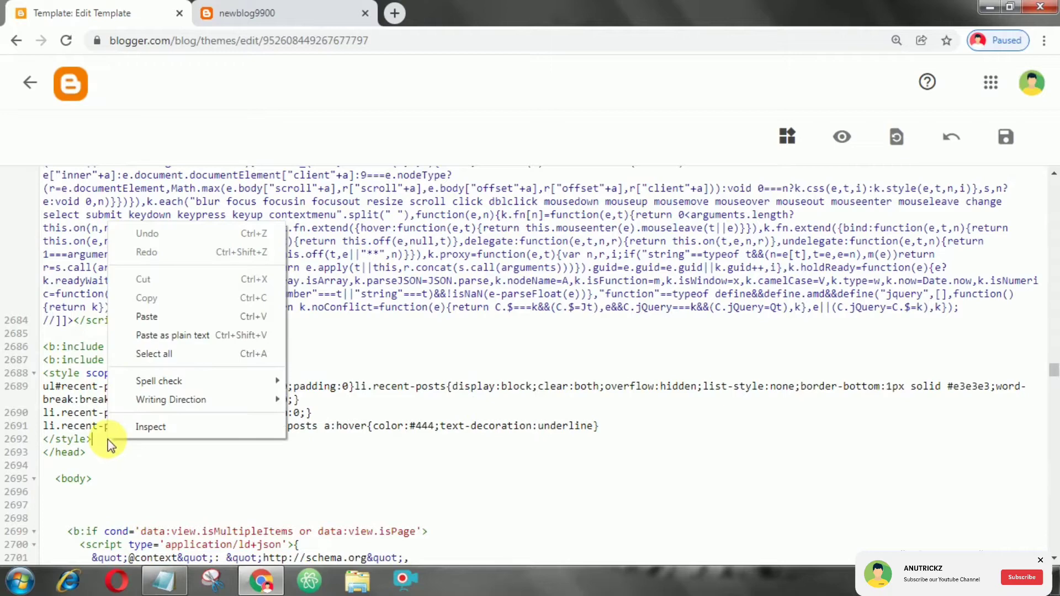
{"action": "left_click", "coordinate": [153, 320]}
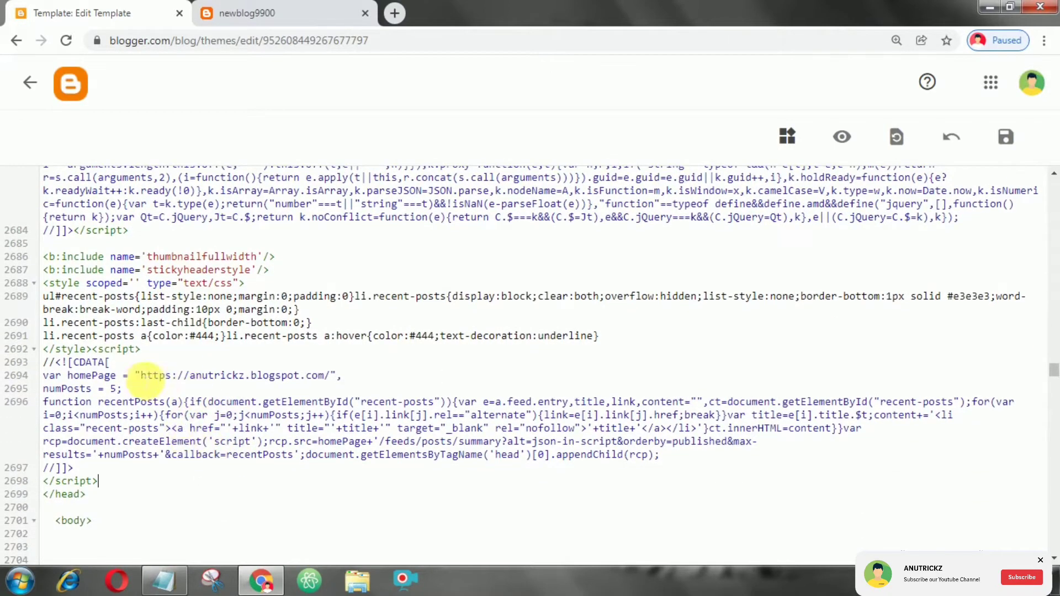
- Review the homePage URL and numPosts settings in the pasted script and save the theme
{"action": "left_click_drag", "start_coordinate": [145, 377], "coordinate": [331, 376]}
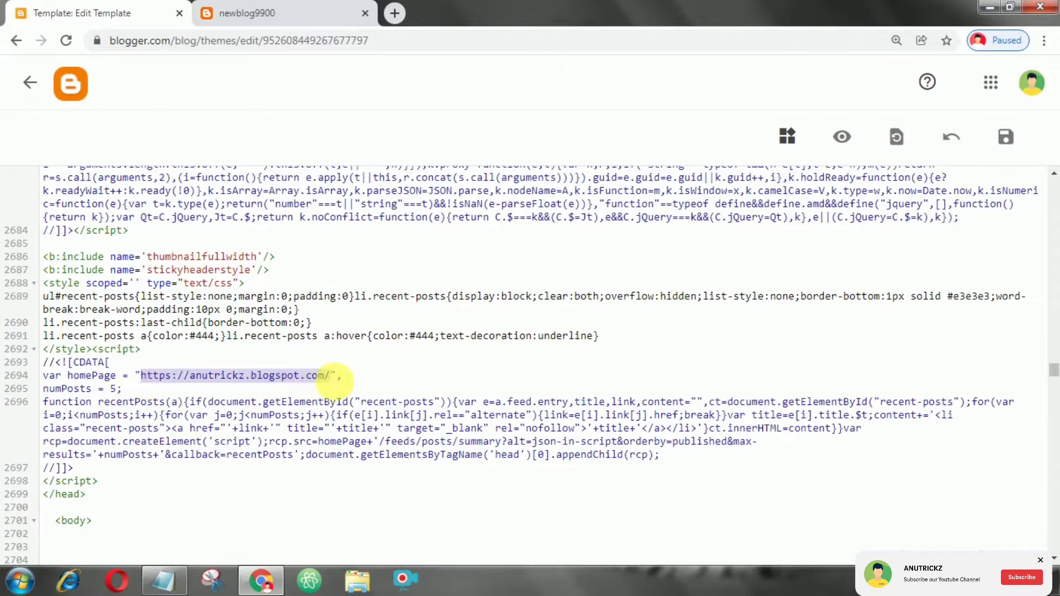
{"action": "left_click_drag", "start_coordinate": [110, 388], "coordinate": [113, 400]}
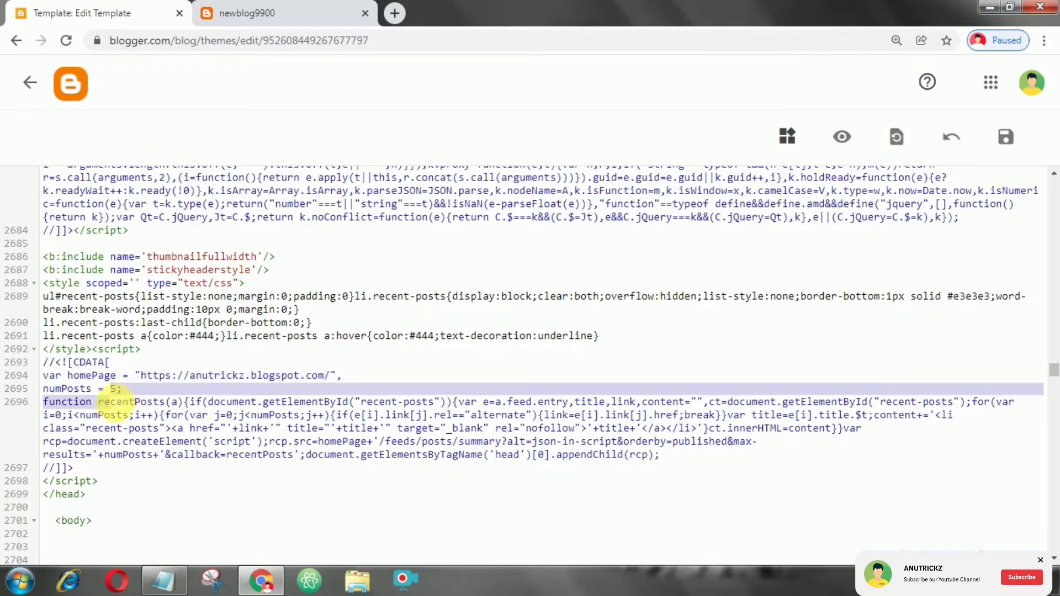
{"action": "left_click", "coordinate": [159, 415]}
{"action": "scroll", "coordinate": [157, 415], "scroll_direction": "down", "scroll_amount": 2}
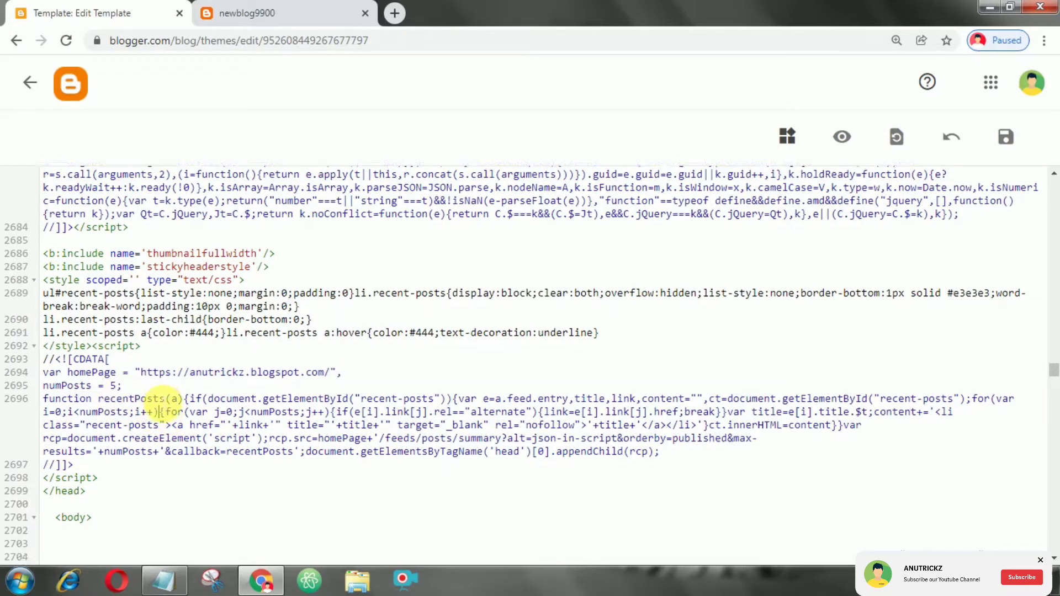
{"action": "left_click", "coordinate": [1016, 145]}
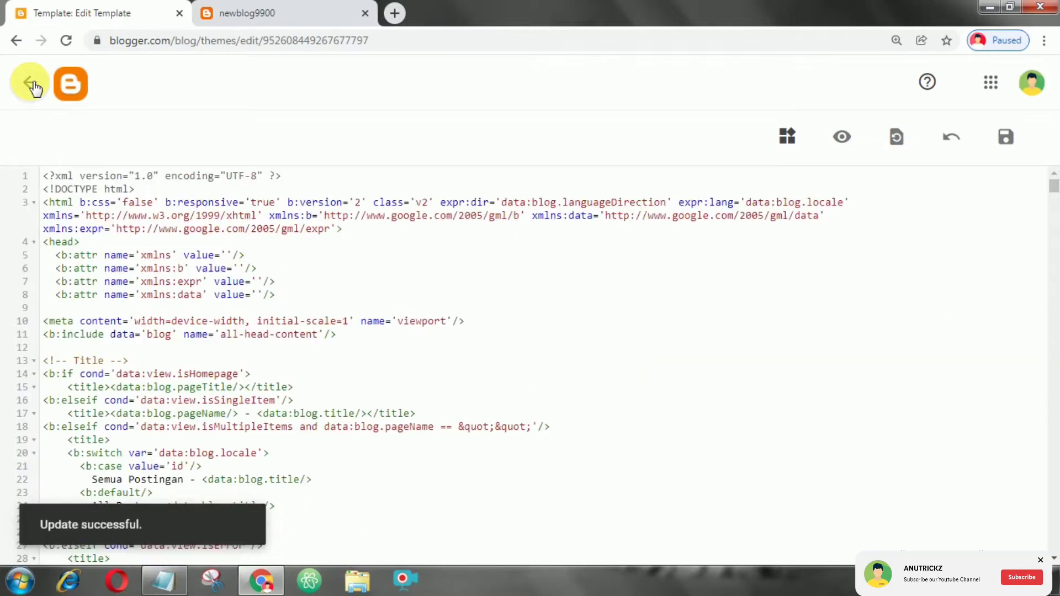
- Add an HTML/JavaScript gadget to the Widget Sidebar section of the blog layout and title it "Recent Posts"
{"action": "left_click", "coordinate": [33, 88]}
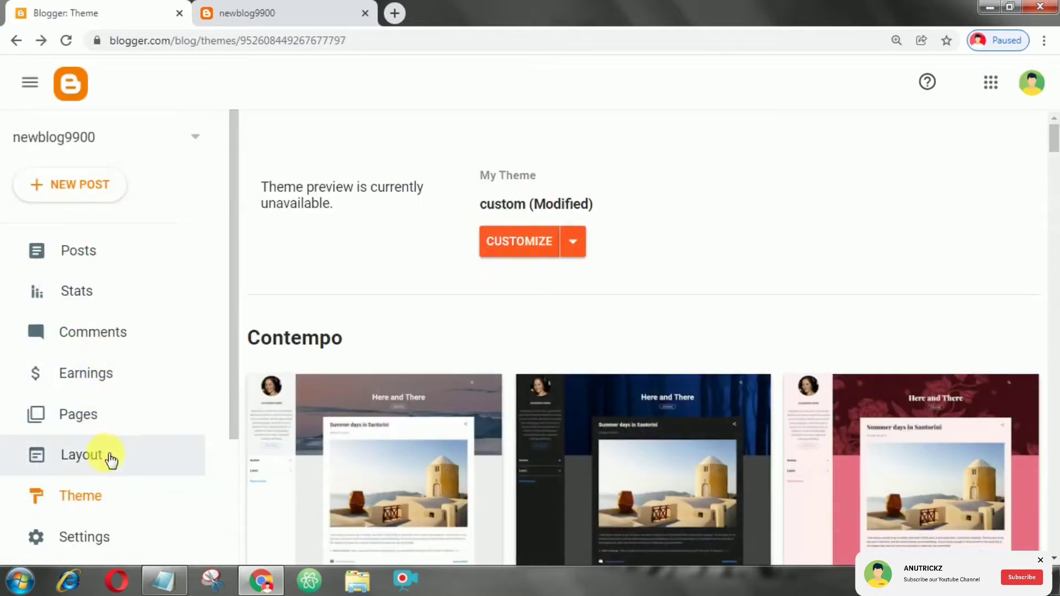
{"action": "left_click", "coordinate": [105, 457]}
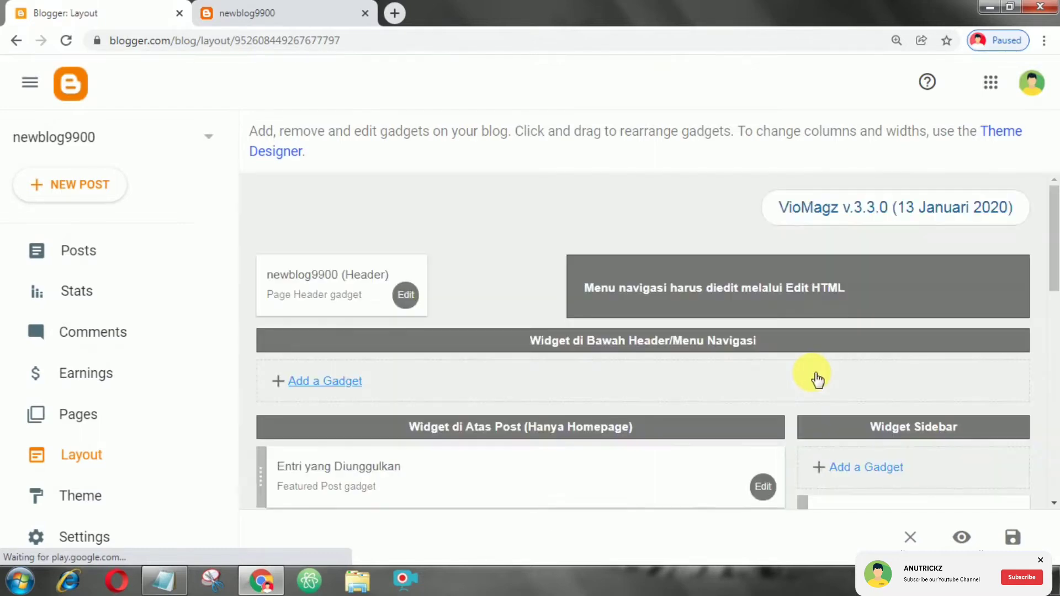
{"action": "scroll", "coordinate": [819, 380], "scroll_direction": "down", "scroll_amount": 3}
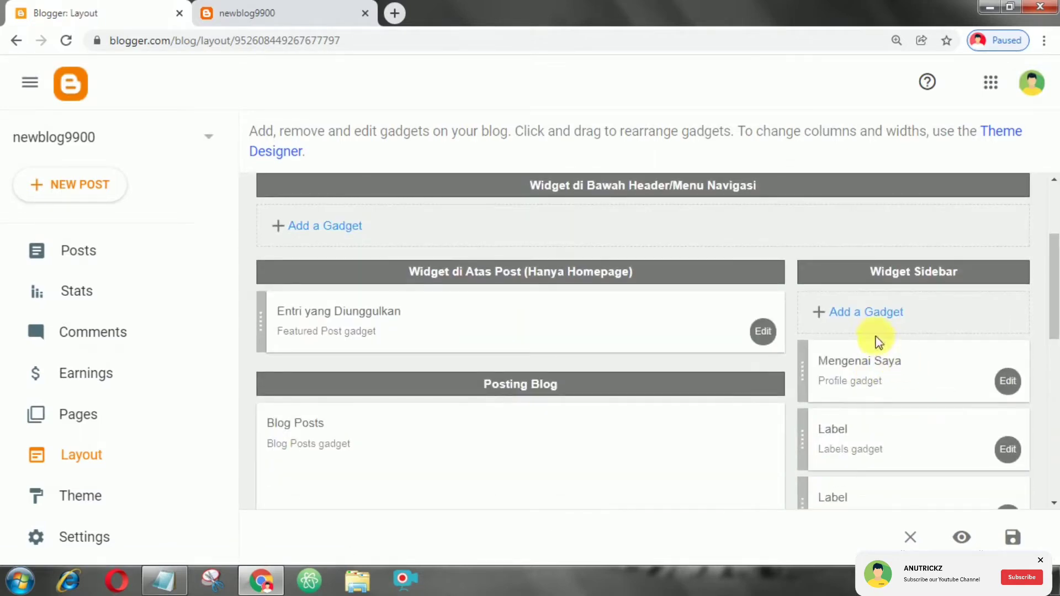
{"action": "left_click", "coordinate": [876, 324]}
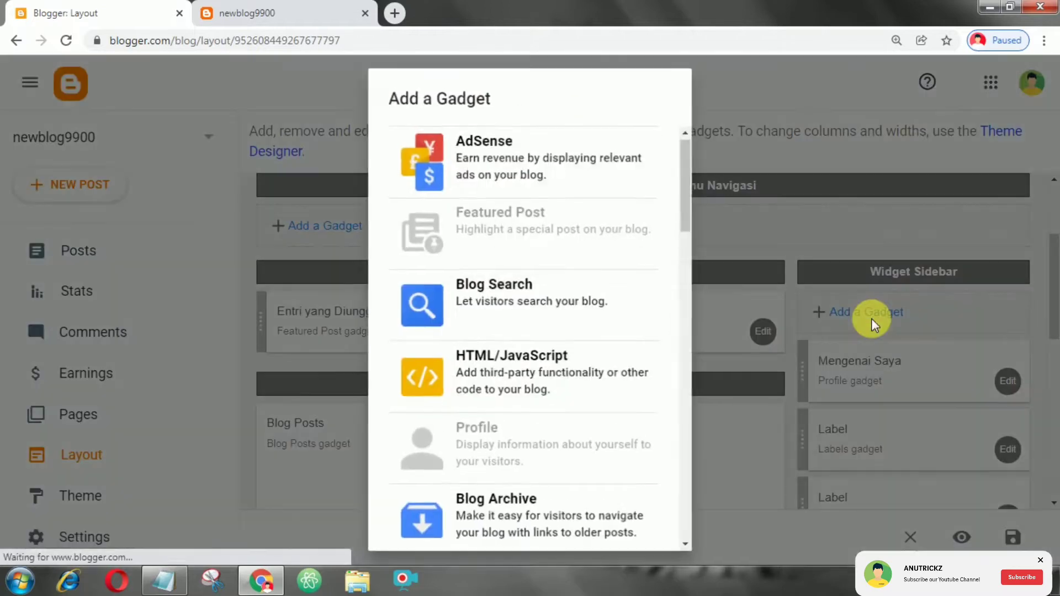
{"action": "left_click", "coordinate": [500, 366]}
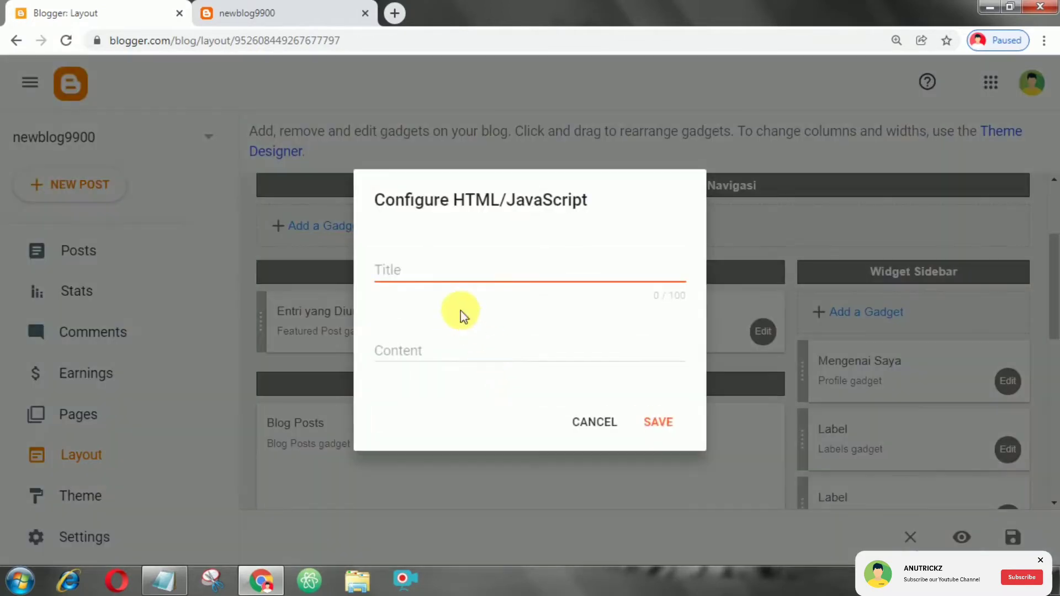
{"action": "left_click", "coordinate": [455, 276]}
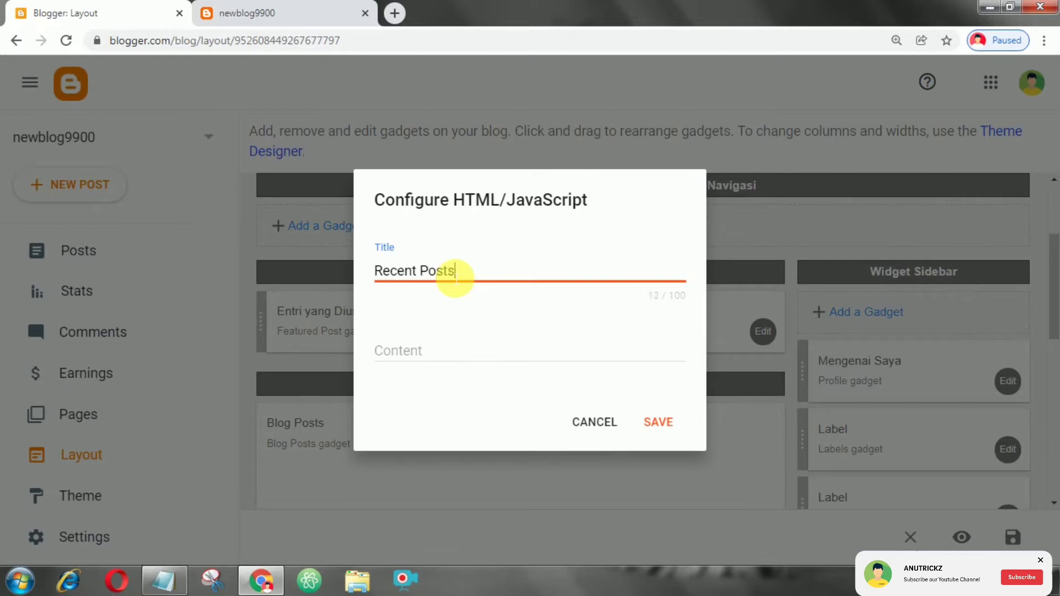
- Copy the <ul id="recent-posts"></ul> line from Notepad into the gadget's content, and save the gadget and layout
{"action": "left_click", "coordinate": [416, 342]}
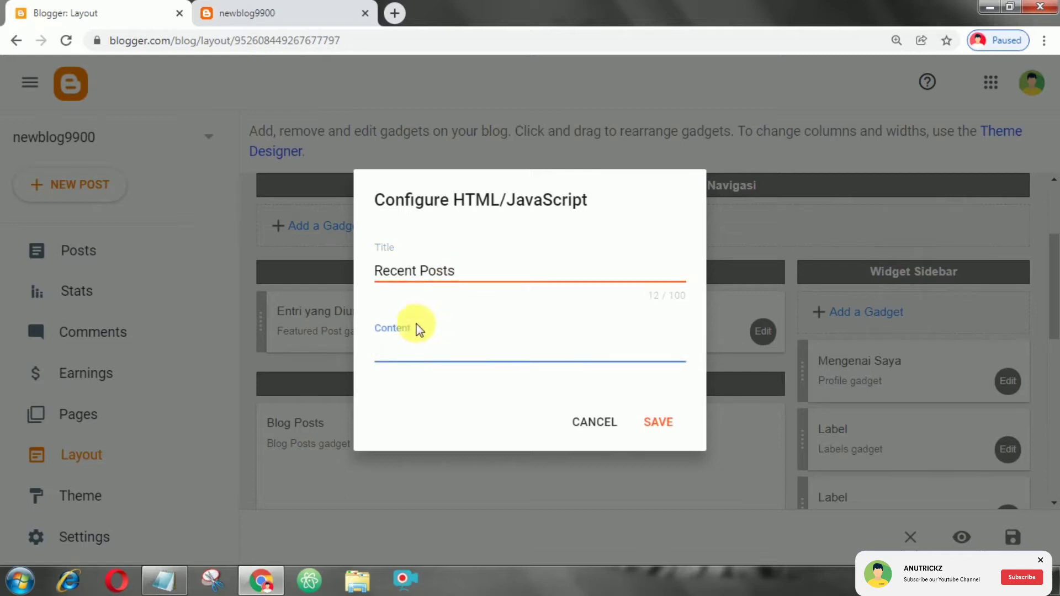
{"action": "left_click", "coordinate": [161, 577]}
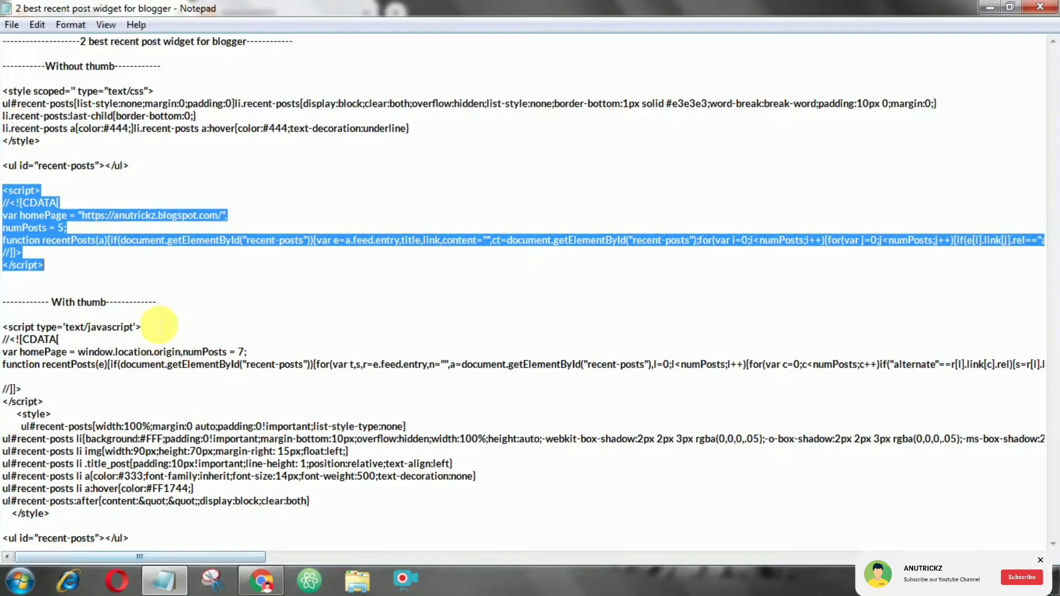
{"action": "left_click", "coordinate": [90, 289]}
{"action": "left_click_drag", "start_coordinate": [130, 166], "coordinate": [3, 166]}
{"action": "right_click", "coordinate": [22, 175]}
{"action": "left_click", "coordinate": [78, 219]}
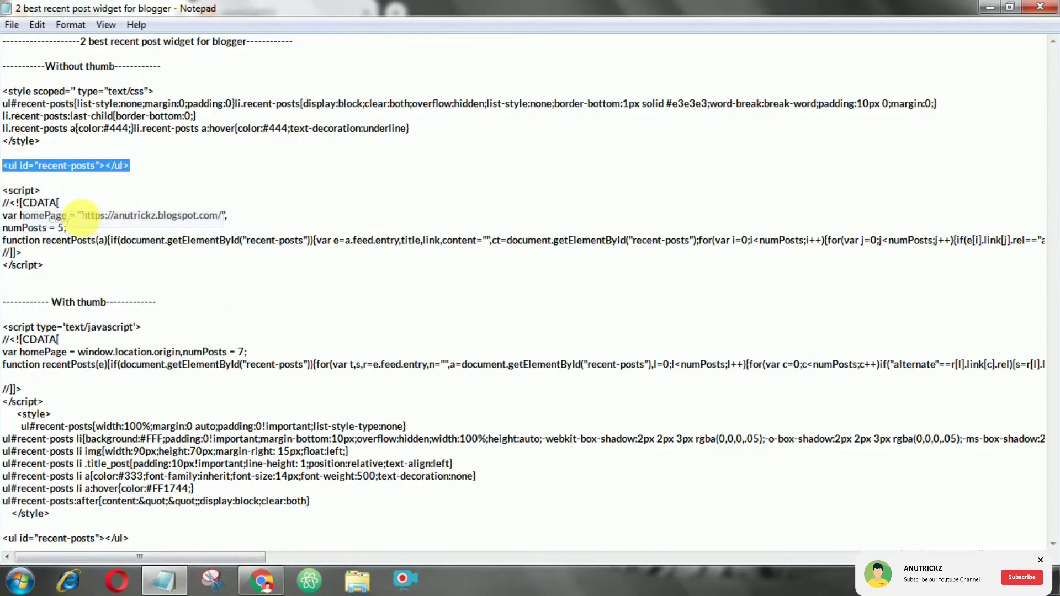
{"action": "left_click", "coordinate": [165, 588]}
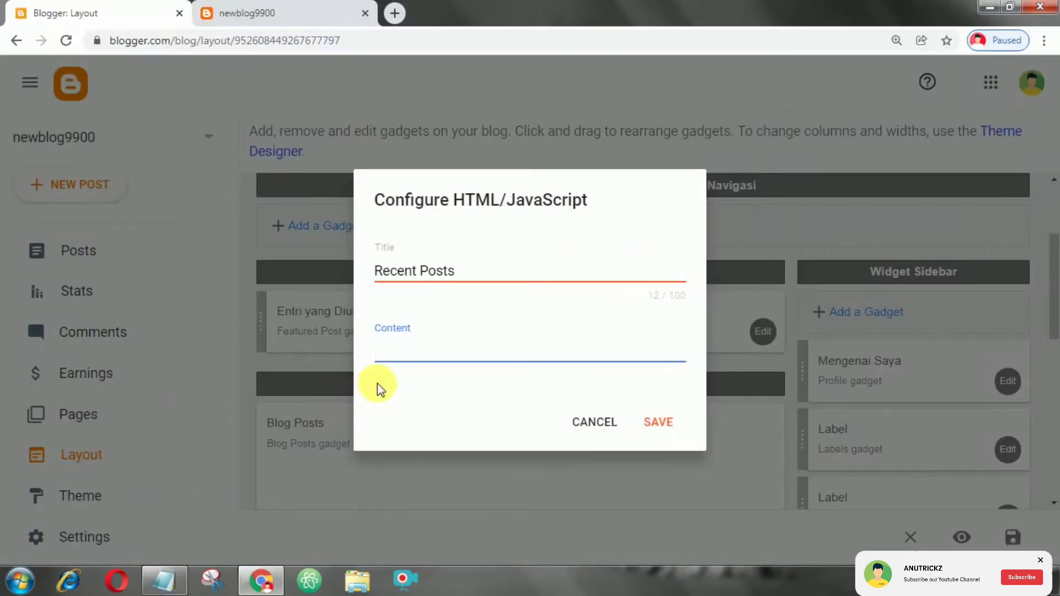
{"action": "right_click", "coordinate": [409, 317]}
{"action": "left_click", "coordinate": [445, 231]}
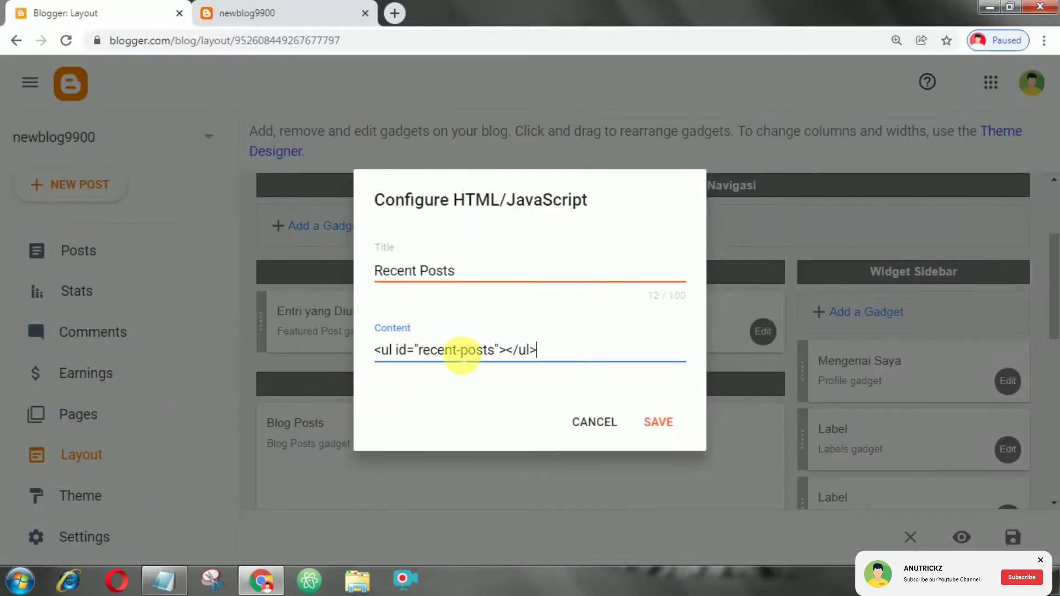
{"action": "left_click", "coordinate": [657, 423]}
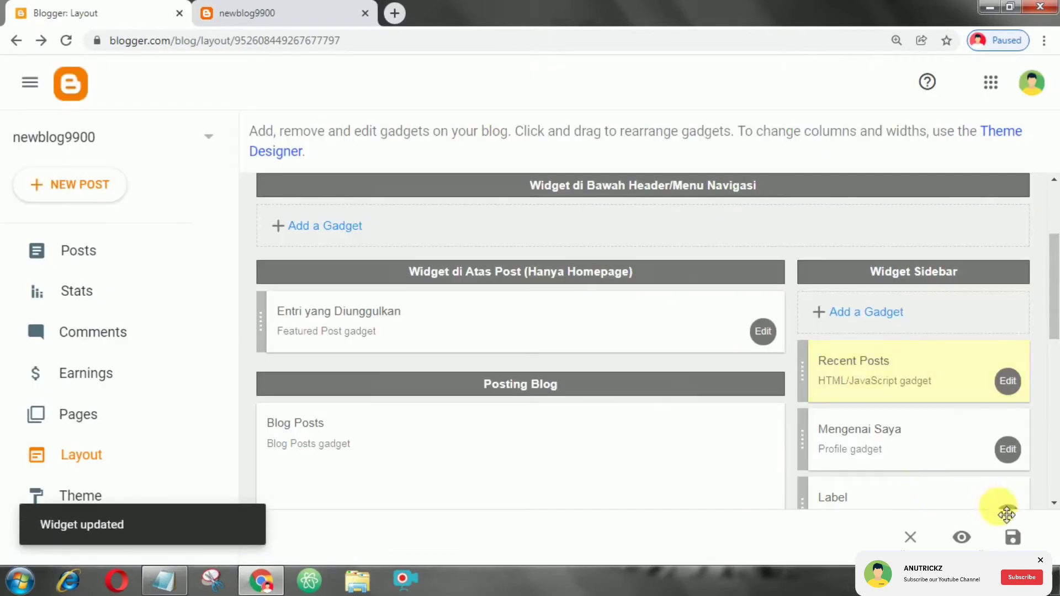
{"action": "left_click", "coordinate": [1013, 539]}
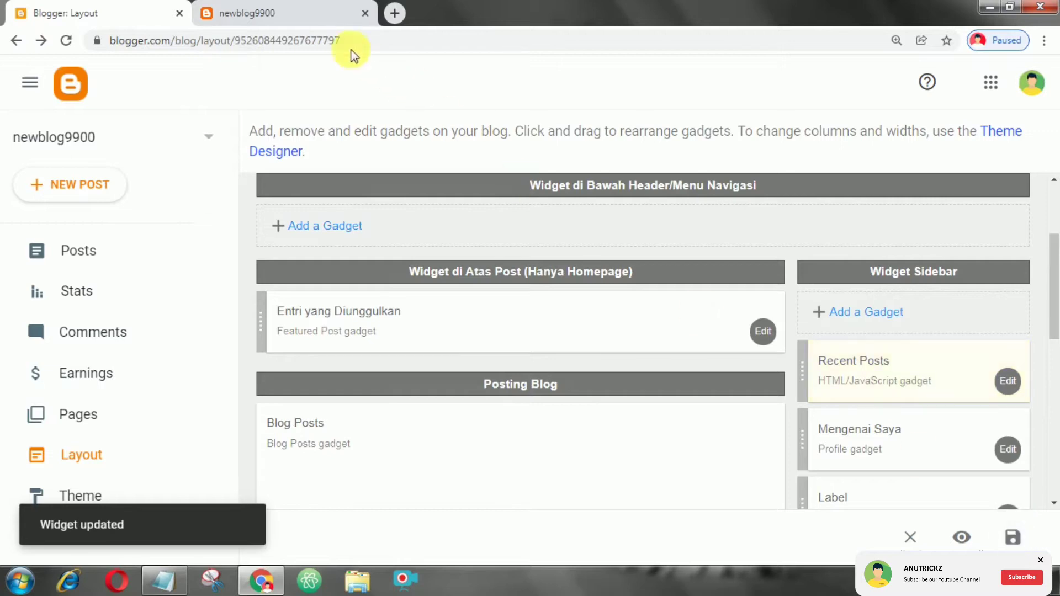
- Reload the newblog9900 site and examine the Recent Posts list in its sidebar
{"action": "left_click", "coordinate": [267, 14]}
{"action": "left_click", "coordinate": [65, 41]}
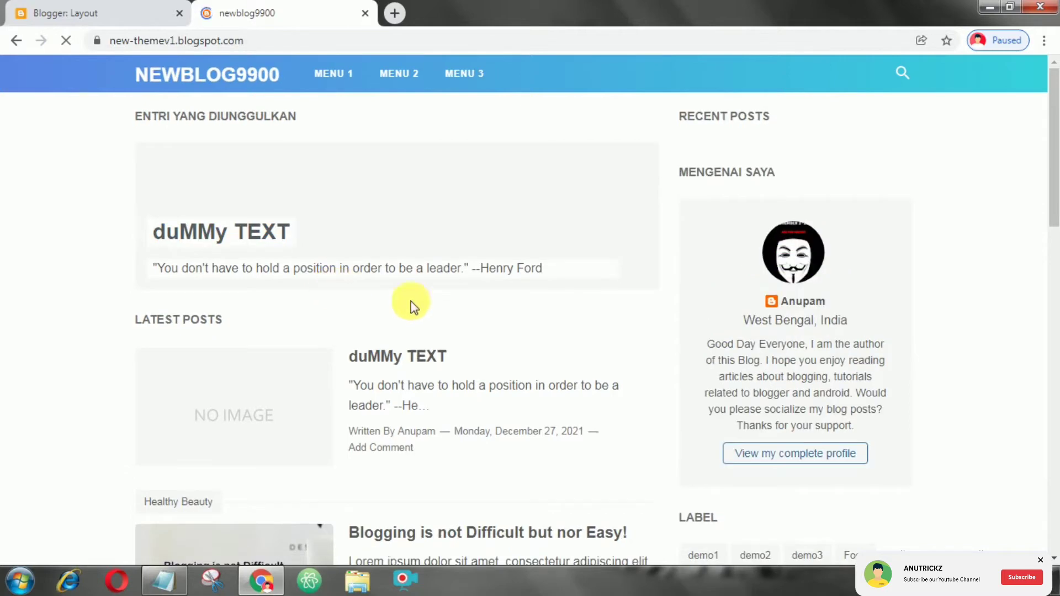
{"action": "scroll", "coordinate": [614, 338], "scroll_direction": "down", "scroll_amount": 4}
{"action": "scroll", "coordinate": [618, 342], "scroll_direction": "up", "scroll_amount": 4}
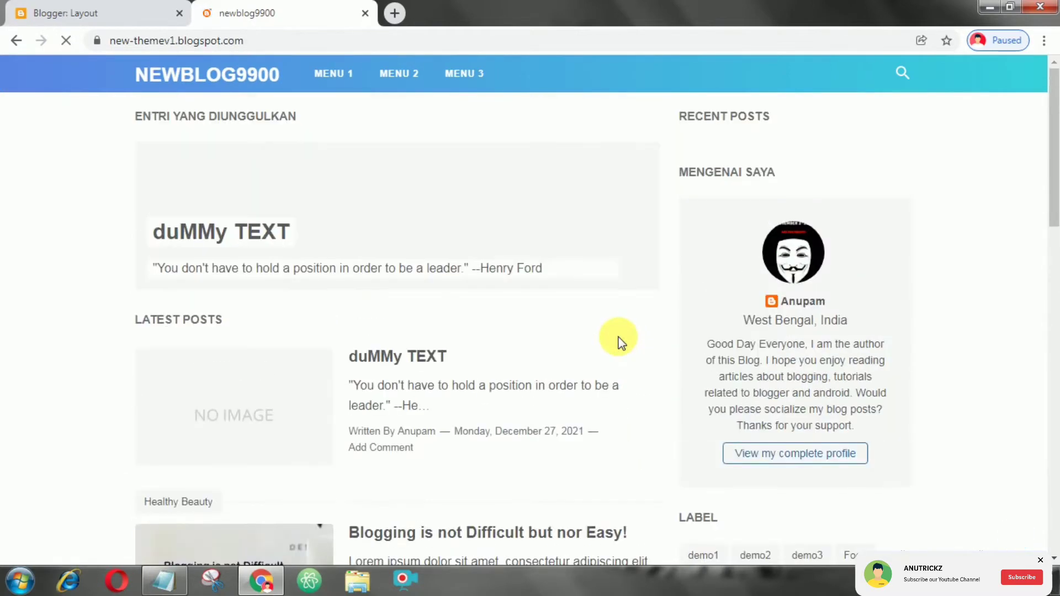
{"action": "scroll", "coordinate": [618, 342], "scroll_direction": "down", "scroll_amount": 5}
{"action": "scroll", "coordinate": [618, 343], "scroll_direction": "up", "scroll_amount": 4}
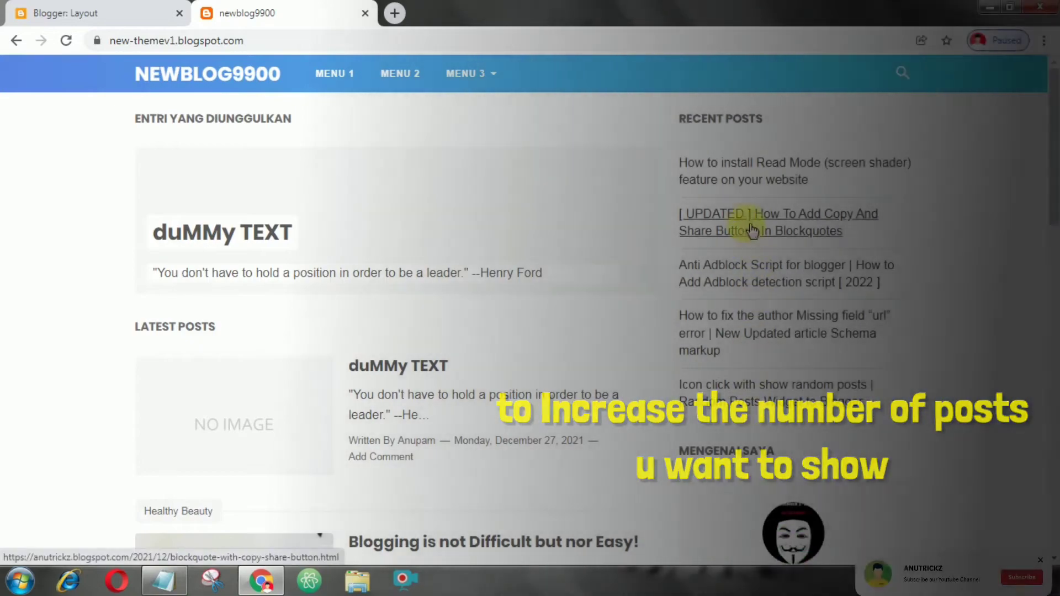
{"action": "scroll", "coordinate": [738, 188], "scroll_direction": "down", "scroll_amount": 3}
{"action": "scroll", "coordinate": [737, 276], "scroll_direction": "up", "scroll_amount": 2}
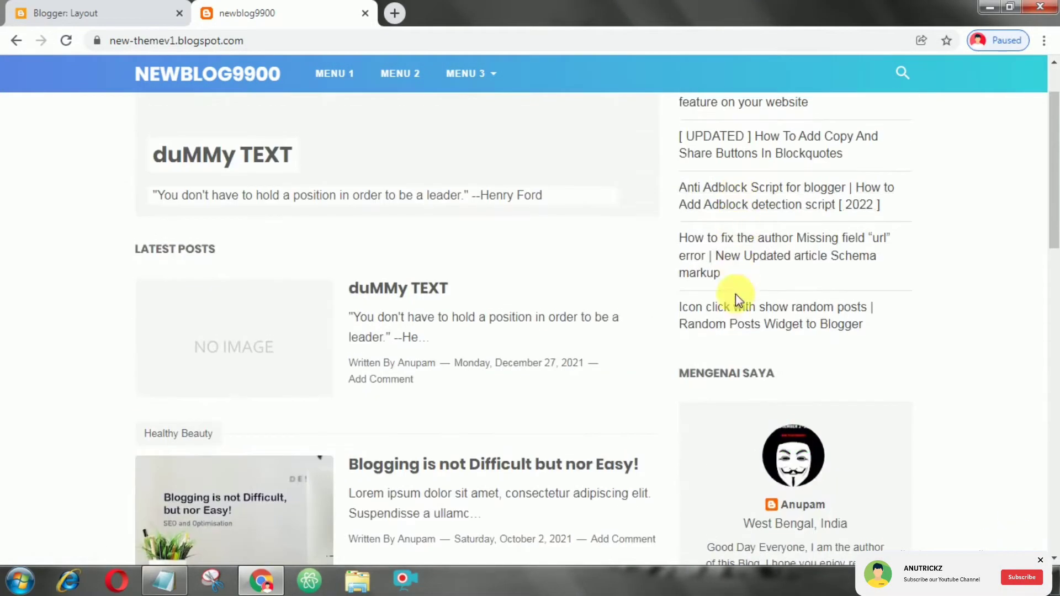
{"action": "scroll", "coordinate": [718, 236], "scroll_direction": "up", "scroll_amount": 2}
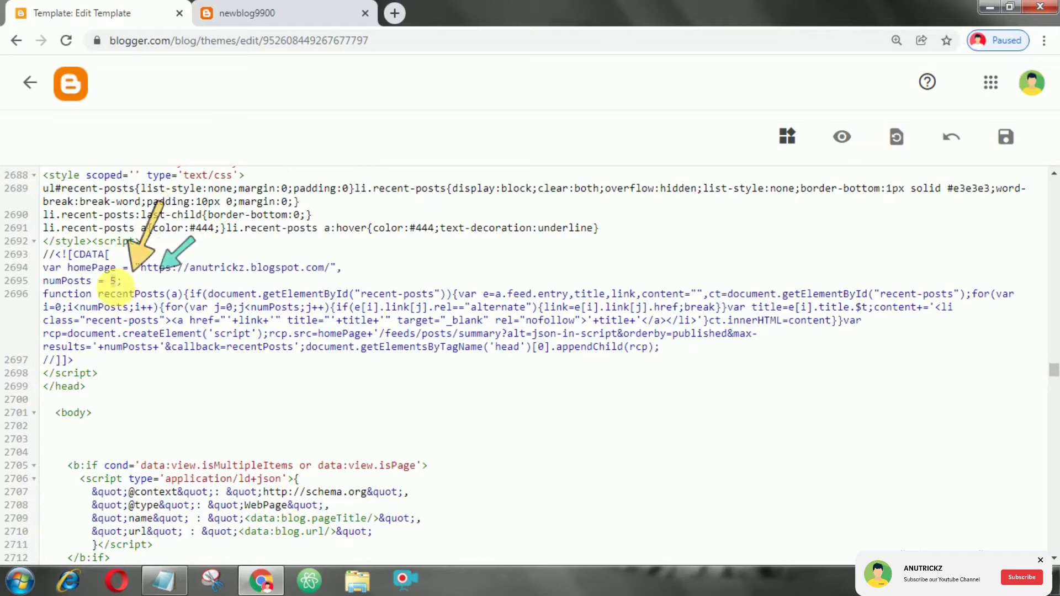
- Set numPosts to 7 in the recent-posts script in the theme's HTML and save the theme
{"action": "key", "text": "BackSpace"}
{"action": "type", "text": "7"}
{"action": "left_click", "coordinate": [1003, 142]}
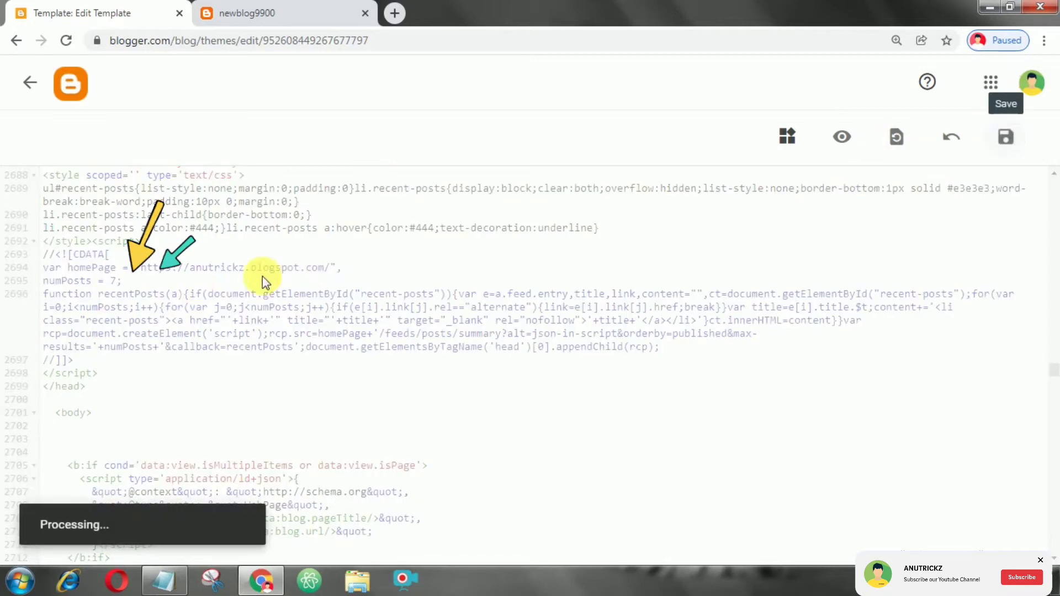
- Reload the blog's home page and check the Recent Posts widget with the new post count
{"action": "left_click", "coordinate": [253, 15]}
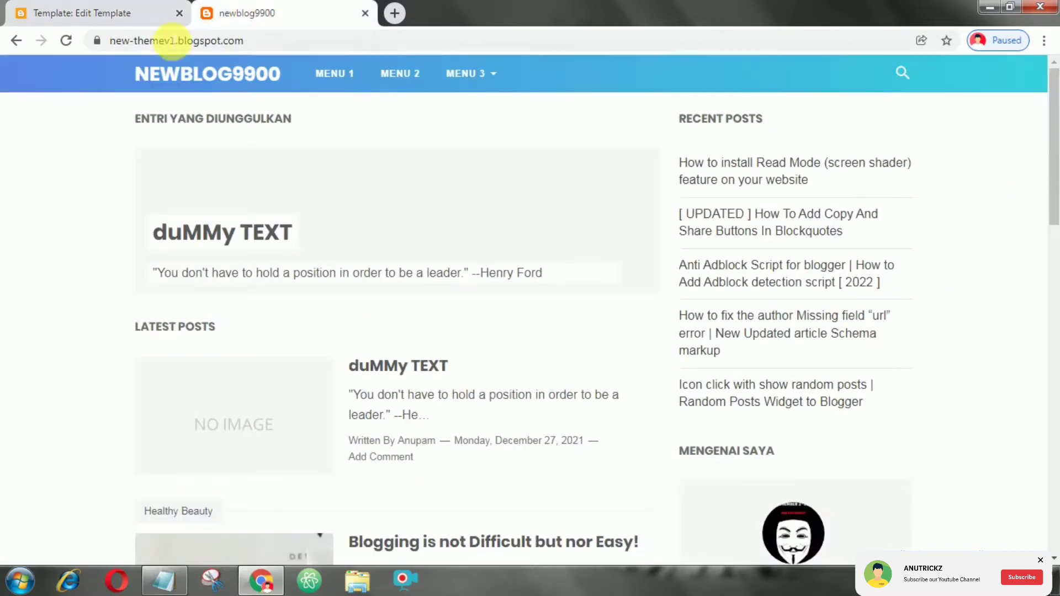
{"action": "left_click", "coordinate": [65, 40]}
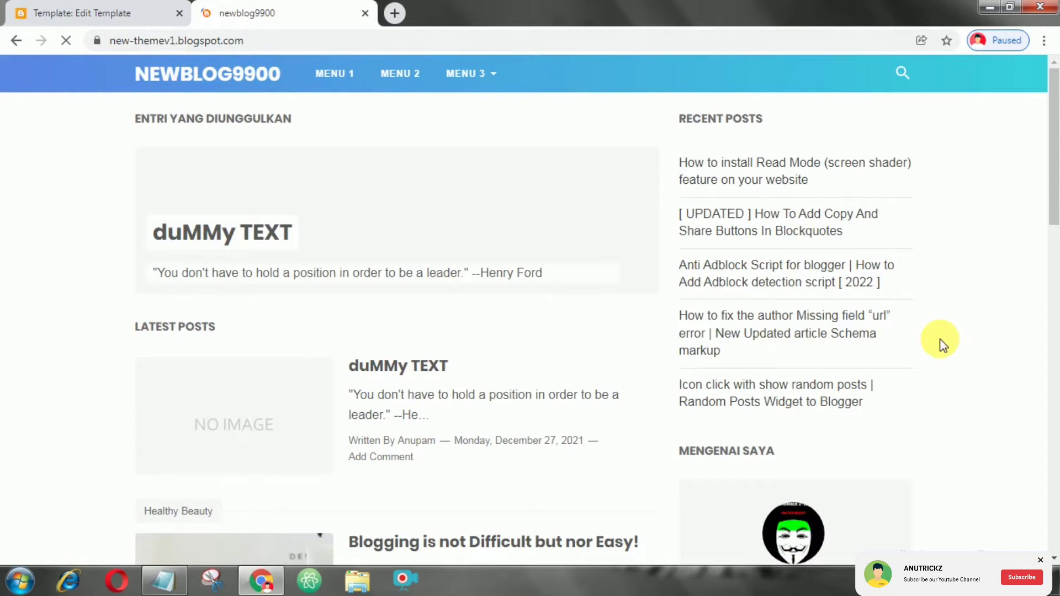
{"action": "scroll", "coordinate": [523, 328], "scroll_direction": "down", "scroll_amount": 5}
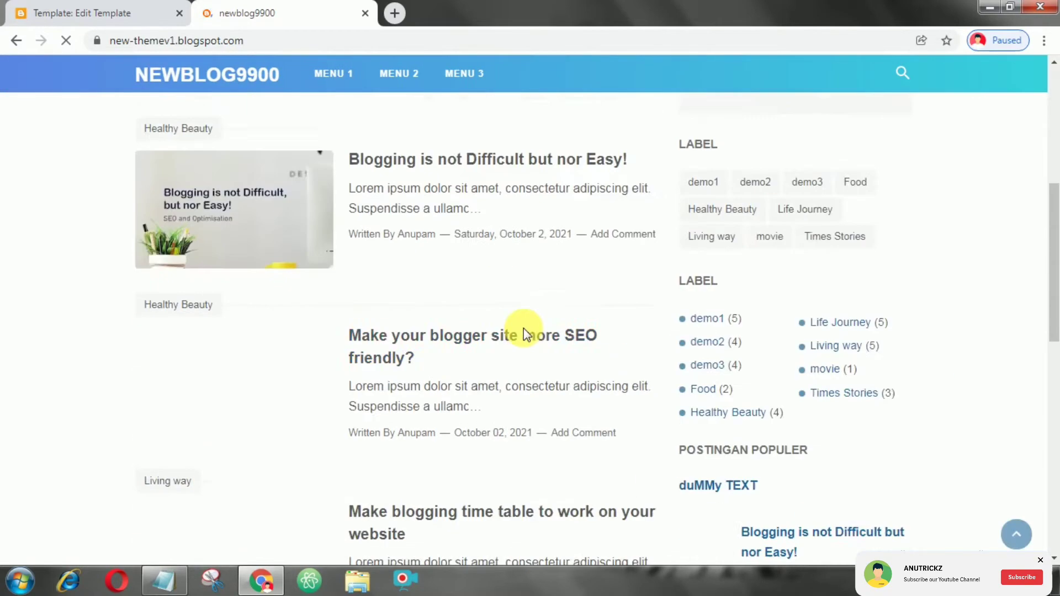
{"action": "scroll", "coordinate": [523, 327], "scroll_direction": "up", "scroll_amount": 4}
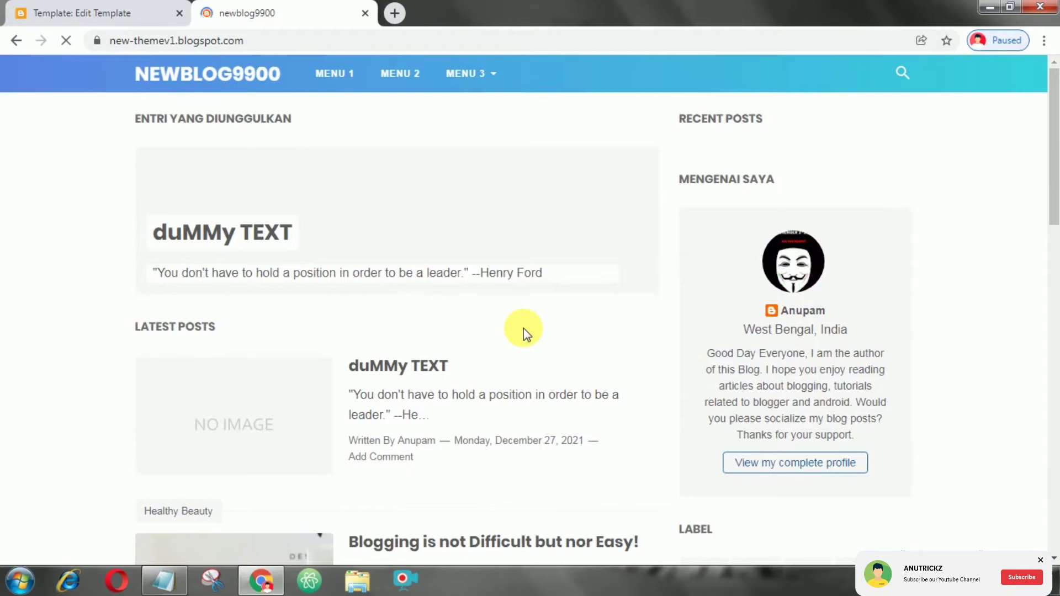
- Look through the Recent Posts list in the blog's sidebar from its first to its last post
{"action": "scroll", "coordinate": [750, 337], "scroll_direction": "down", "scroll_amount": 2}
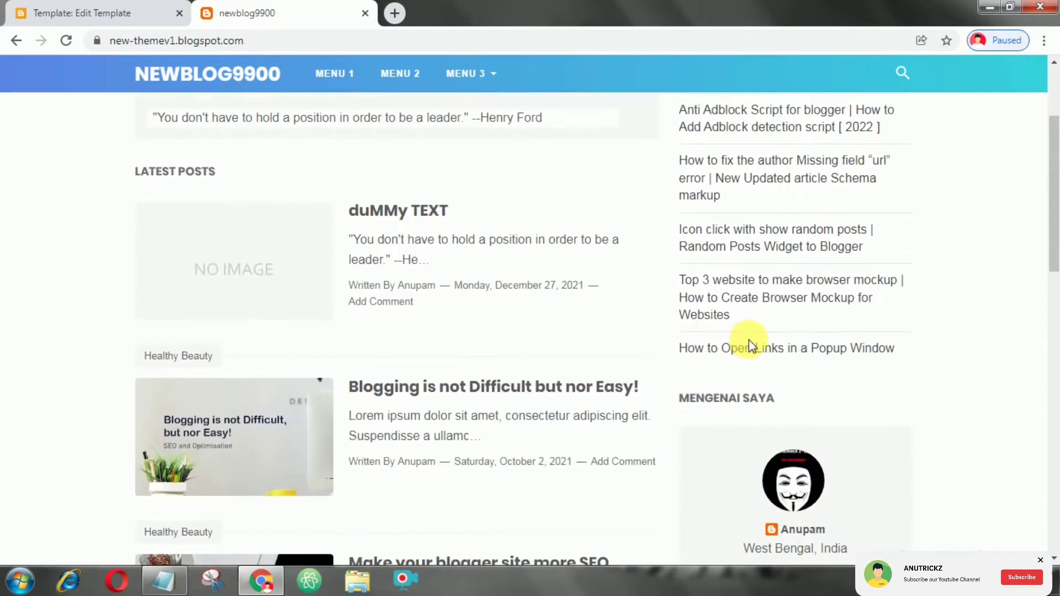
{"action": "scroll", "coordinate": [755, 287], "scroll_direction": "up", "scroll_amount": 2}
{"action": "scroll", "coordinate": [780, 327], "scroll_direction": "down", "scroll_amount": 2}
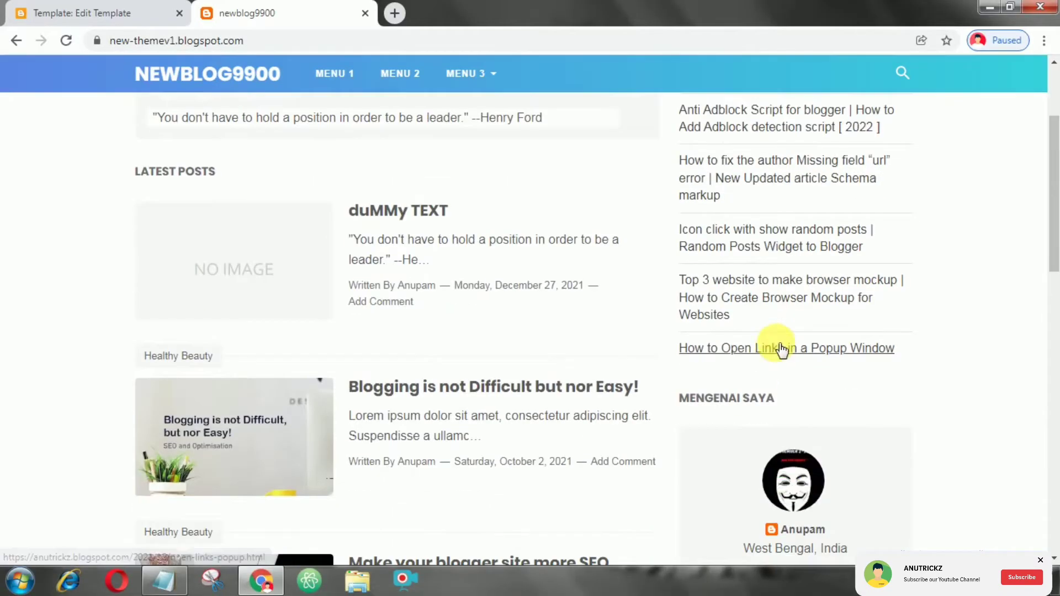
{"action": "scroll", "coordinate": [775, 343], "scroll_direction": "up", "scroll_amount": 2}
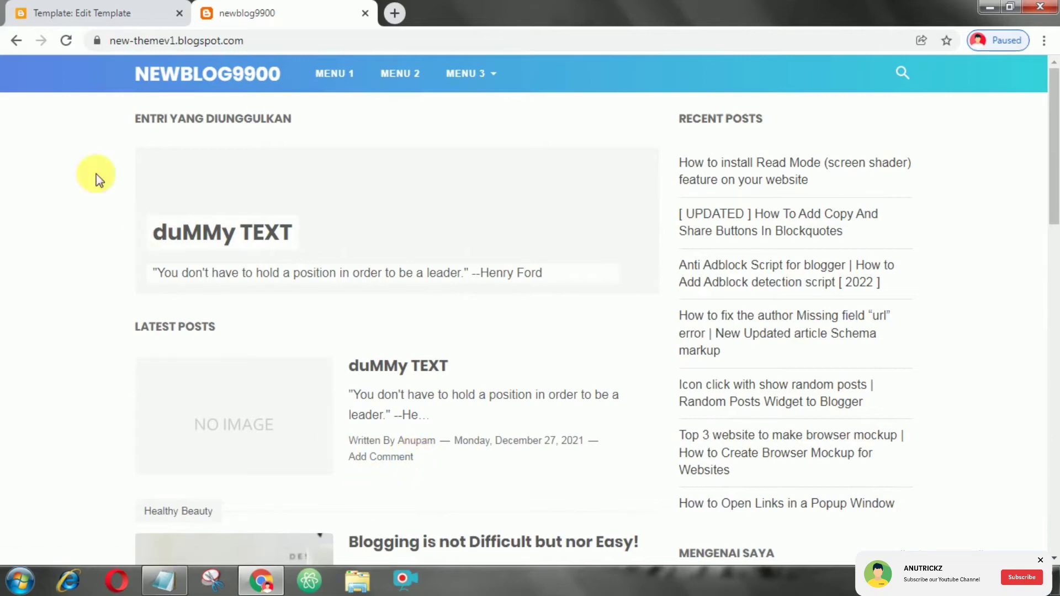
- Return to the theme's HTML and undo the numPosts change in the recent-posts script
{"action": "left_click", "coordinate": [87, 9]}
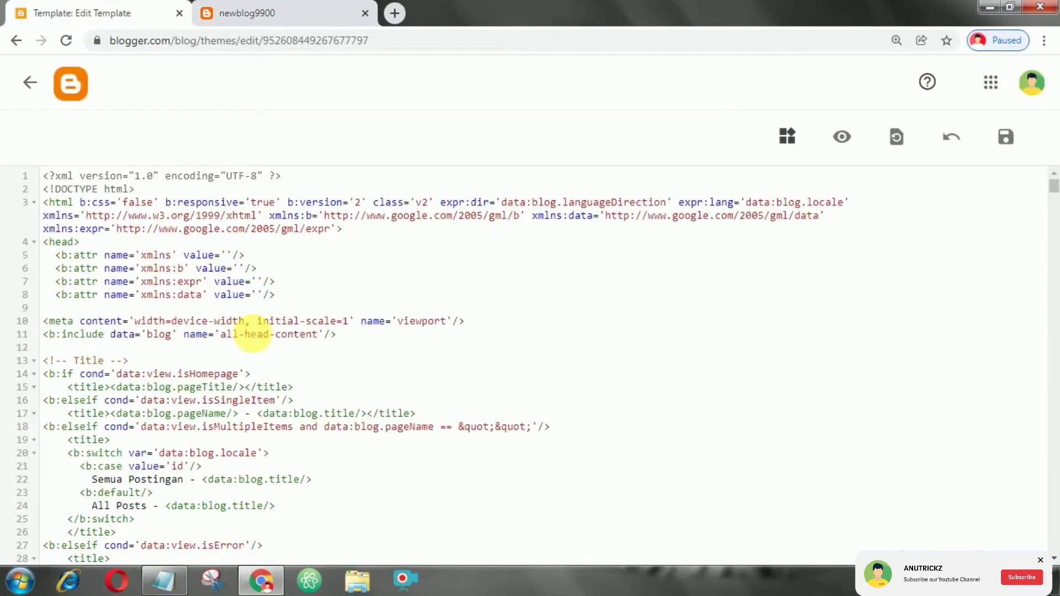
{"action": "key", "text": "ctrl+z"}
{"action": "scroll", "coordinate": [250, 334], "scroll_direction": "down", "scroll_amount": 5}
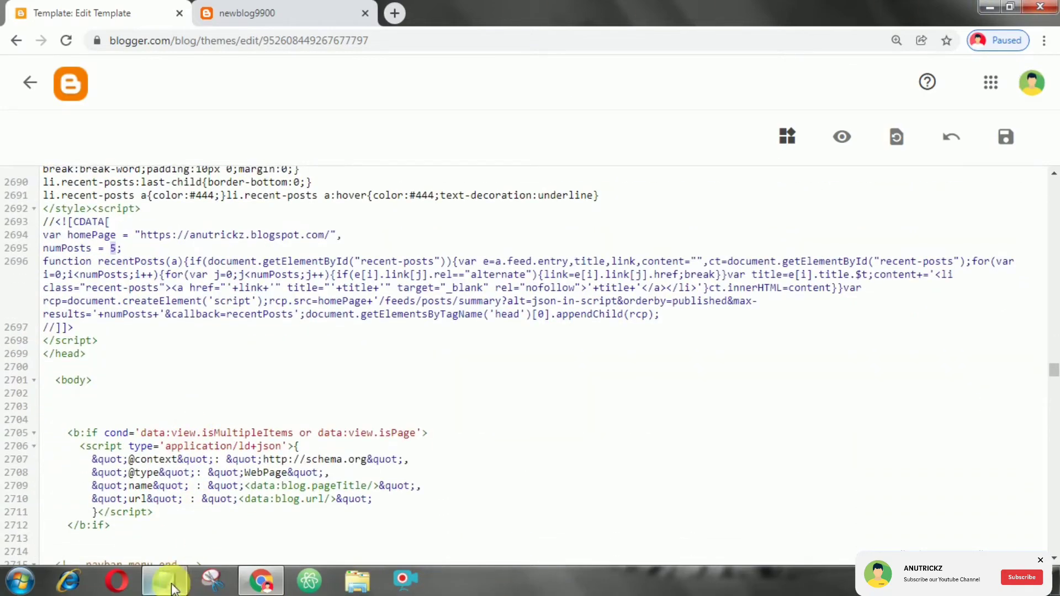
- Copy the "With thumb" script and style code from the Notepad file, without the closing <ul id="recent-posts"></ul> line
{"action": "left_click", "coordinate": [164, 580]}
{"action": "scroll", "coordinate": [279, 345], "scroll_direction": "right", "scroll_amount": 2}
{"action": "scroll", "coordinate": [275, 342], "scroll_direction": "left", "scroll_amount": 2}
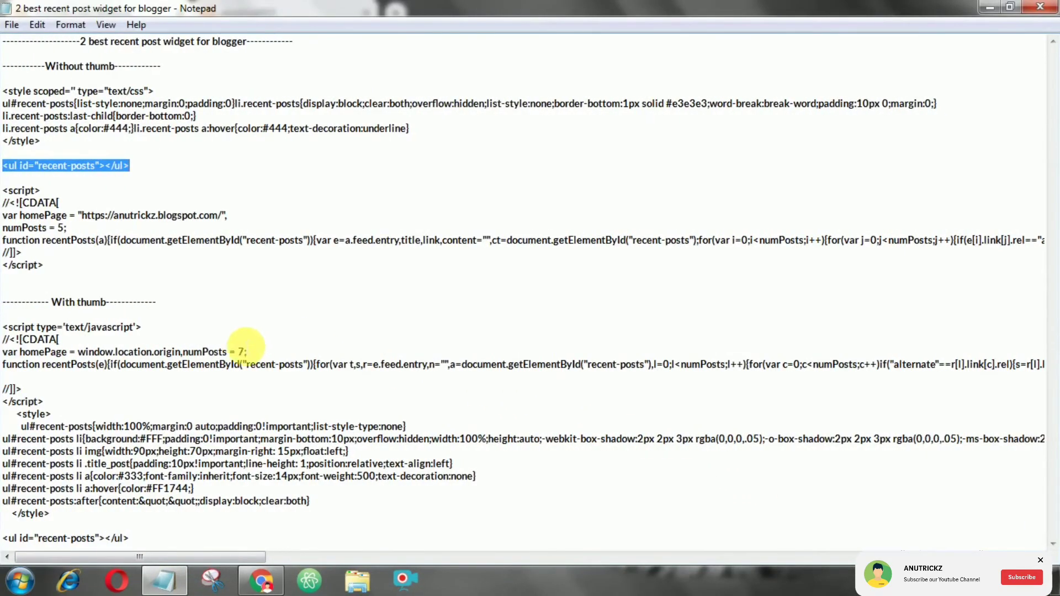
{"action": "left_click", "coordinate": [170, 348]}
{"action": "left_click_drag", "start_coordinate": [4, 327], "coordinate": [52, 515]}
{"action": "right_click", "coordinate": [40, 331]}
{"action": "left_click", "coordinate": [85, 379]}
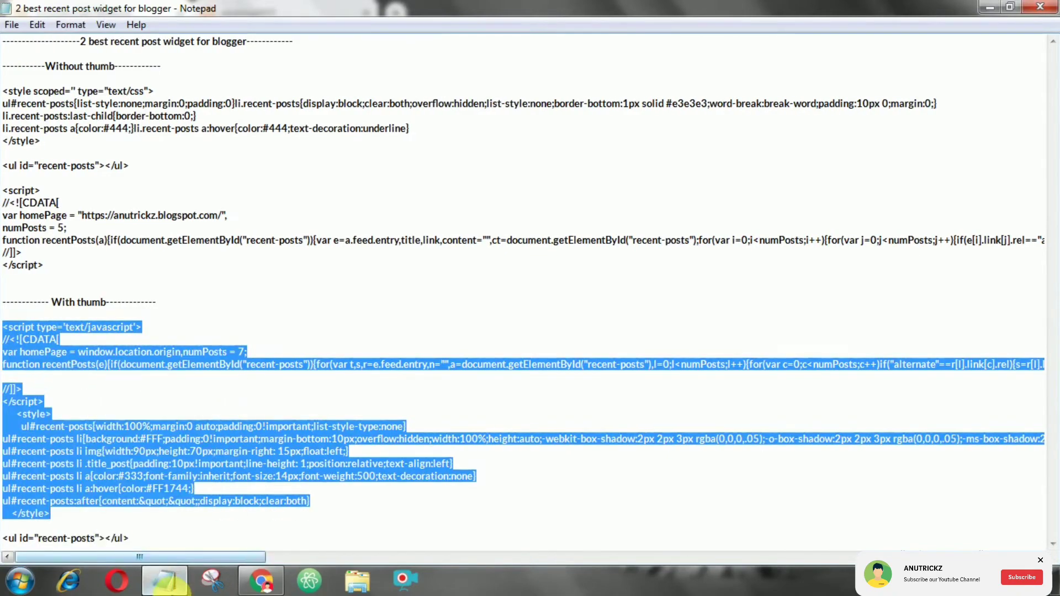
- Replace the existing recent-posts style and script above </head> in the theme's HTML with the copied thumbnail code, and save the theme
{"action": "left_click", "coordinate": [164, 580]}
{"action": "scroll", "coordinate": [133, 331], "scroll_direction": "up", "scroll_amount": 1}
{"action": "scroll", "coordinate": [65, 298], "scroll_direction": "up", "scroll_amount": 2}
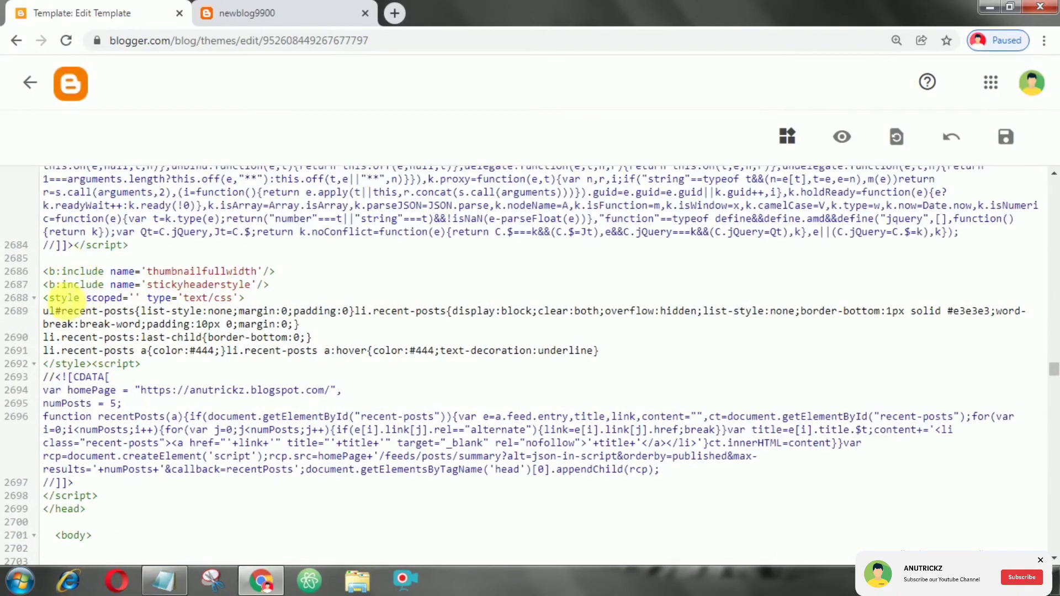
{"action": "left_click_drag", "start_coordinate": [43, 299], "coordinate": [133, 505]}
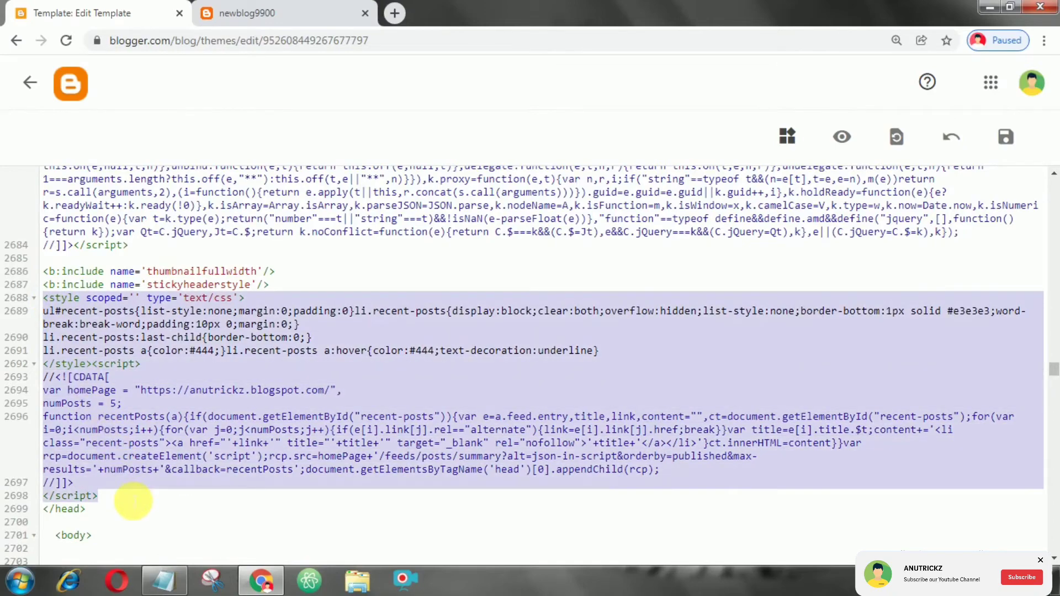
{"action": "right_click", "coordinate": [113, 392]}
{"action": "left_click", "coordinate": [160, 218]}
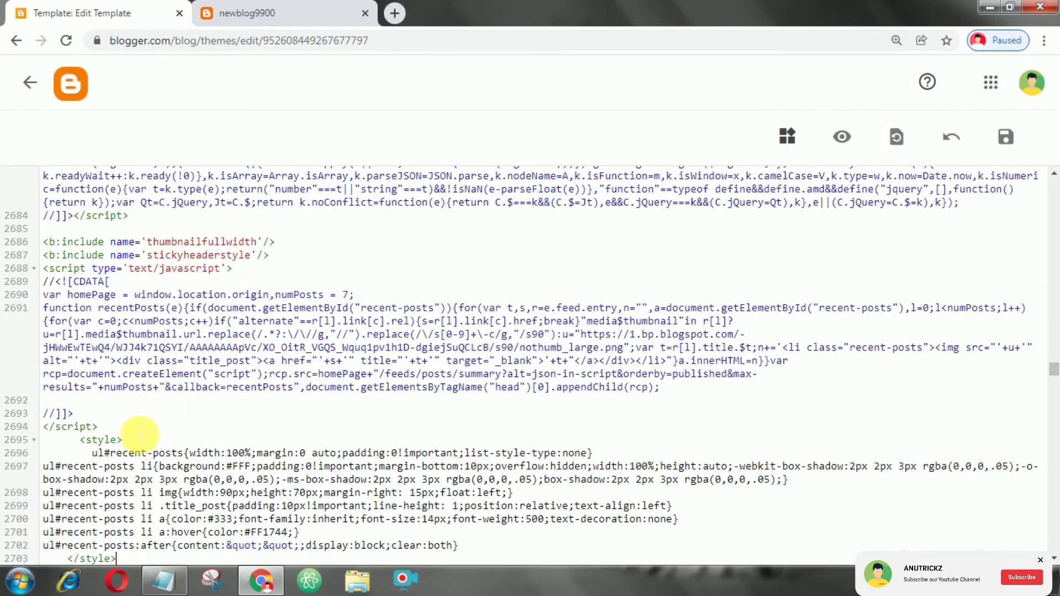
{"action": "scroll", "coordinate": [140, 434], "scroll_direction": "up", "scroll_amount": 1}
{"action": "scroll", "coordinate": [150, 464], "scroll_direction": "down", "scroll_amount": 3}
{"action": "scroll", "coordinate": [157, 491], "scroll_direction": "up", "scroll_amount": 5}
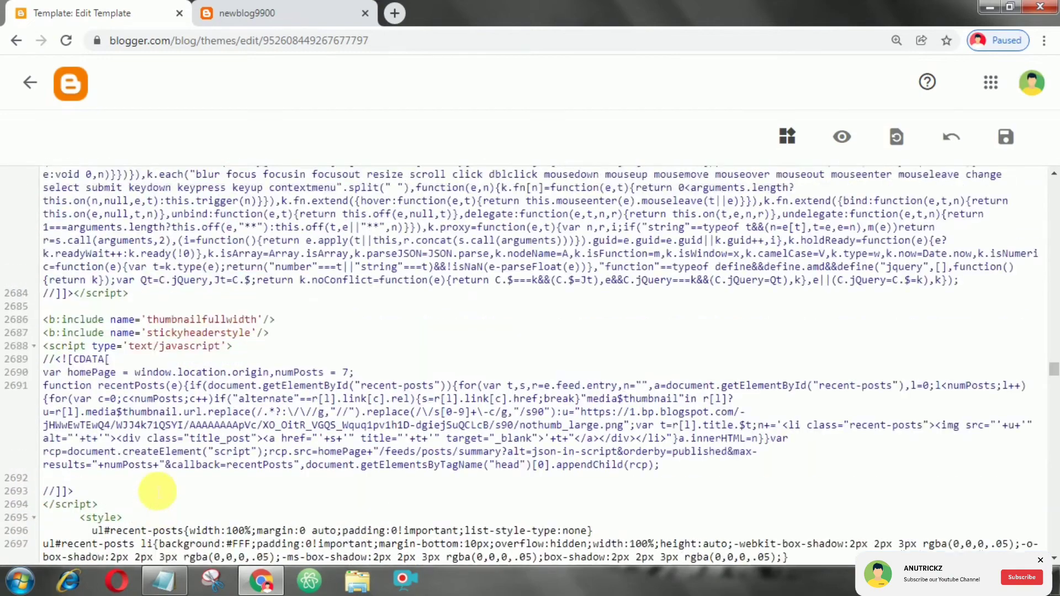
{"action": "scroll", "coordinate": [157, 491], "scroll_direction": "down", "scroll_amount": 5}
{"action": "left_click", "coordinate": [1005, 136]}
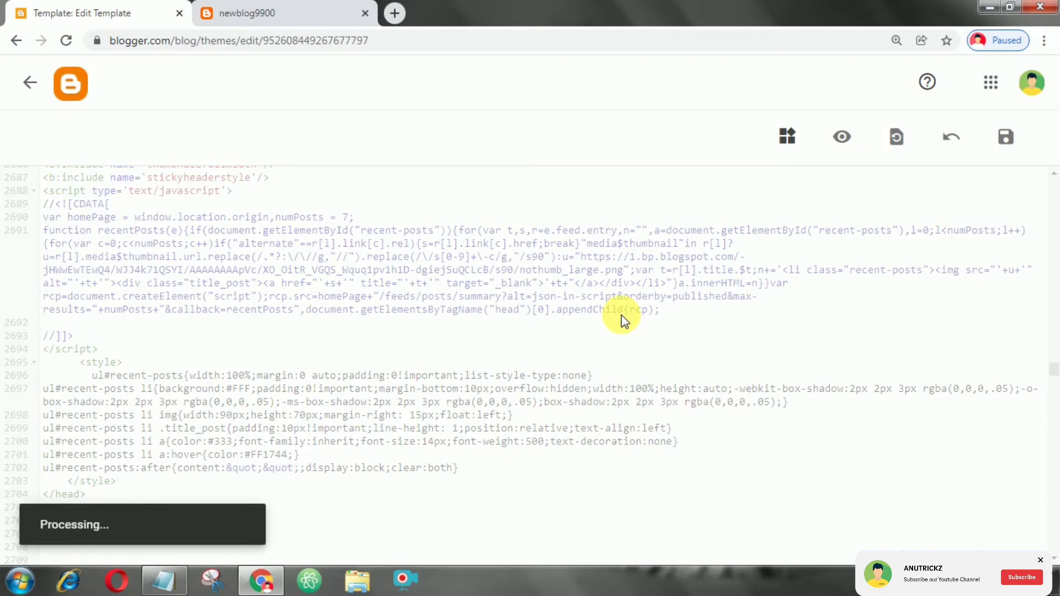
- Reload the newblog9900 site and examine the thumbnails and titles in the sidebar's Recent Posts widget
{"action": "left_click", "coordinate": [239, 16]}
{"action": "left_click", "coordinate": [66, 42]}
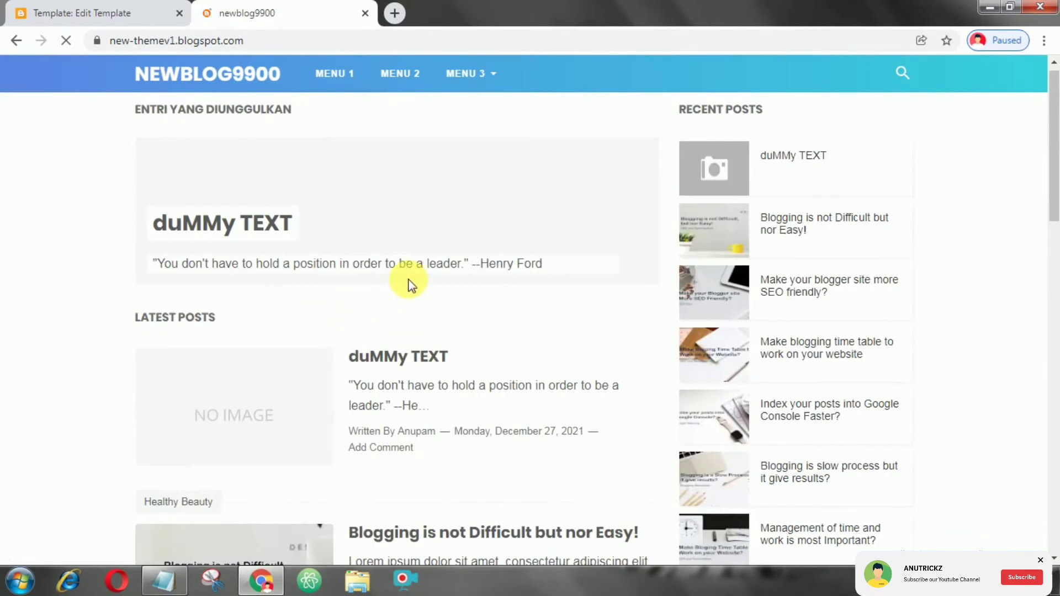
{"action": "scroll", "coordinate": [793, 341], "scroll_direction": "down", "scroll_amount": 3}
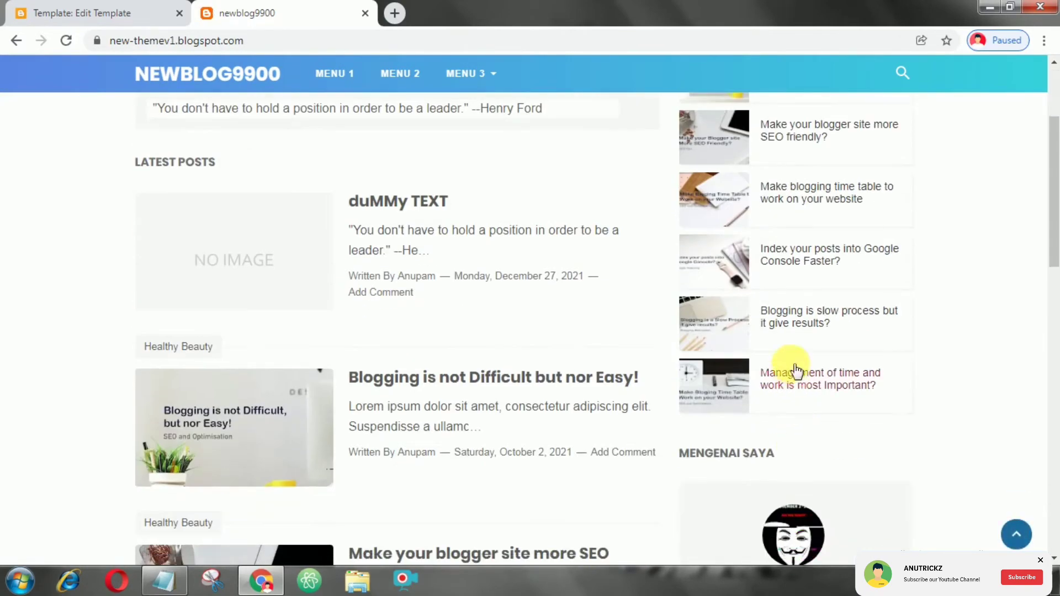
{"action": "scroll", "coordinate": [789, 409], "scroll_direction": "up", "scroll_amount": 3}
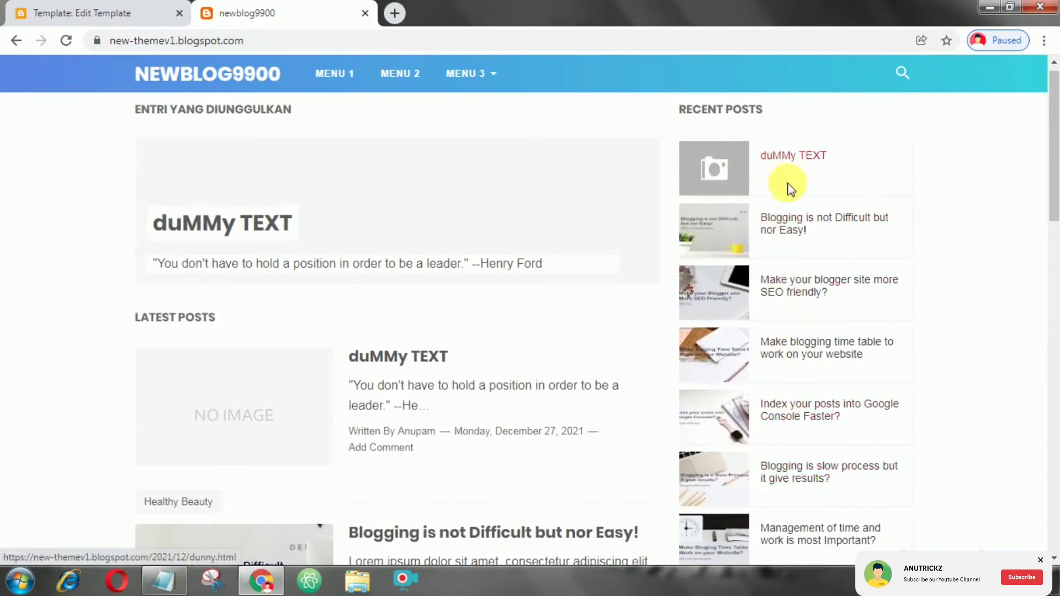
{"action": "scroll", "coordinate": [804, 354], "scroll_direction": "down", "scroll_amount": 3}
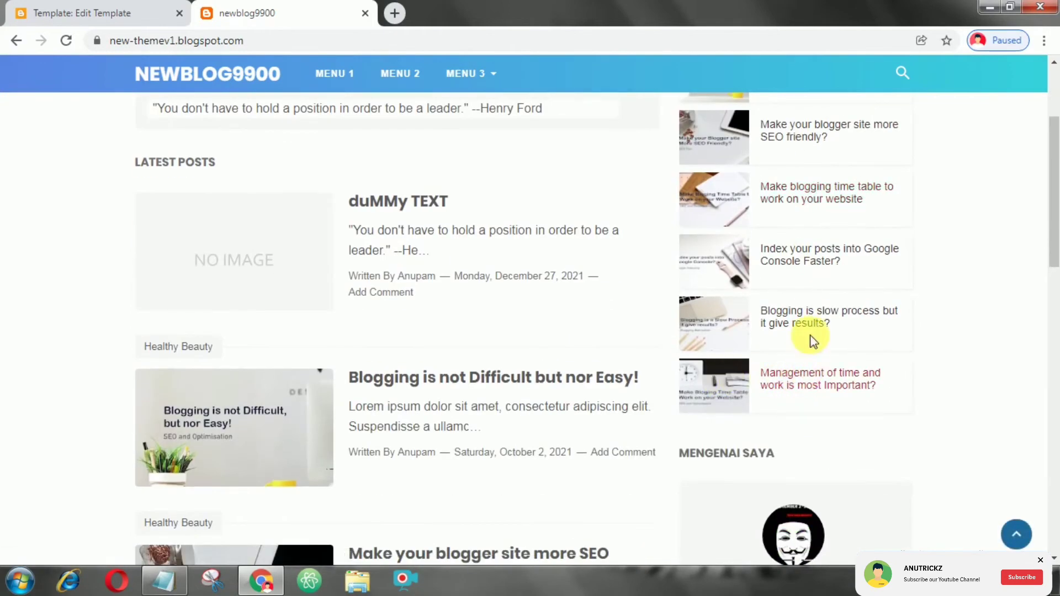
{"action": "scroll", "coordinate": [809, 287], "scroll_direction": "up", "scroll_amount": 3}
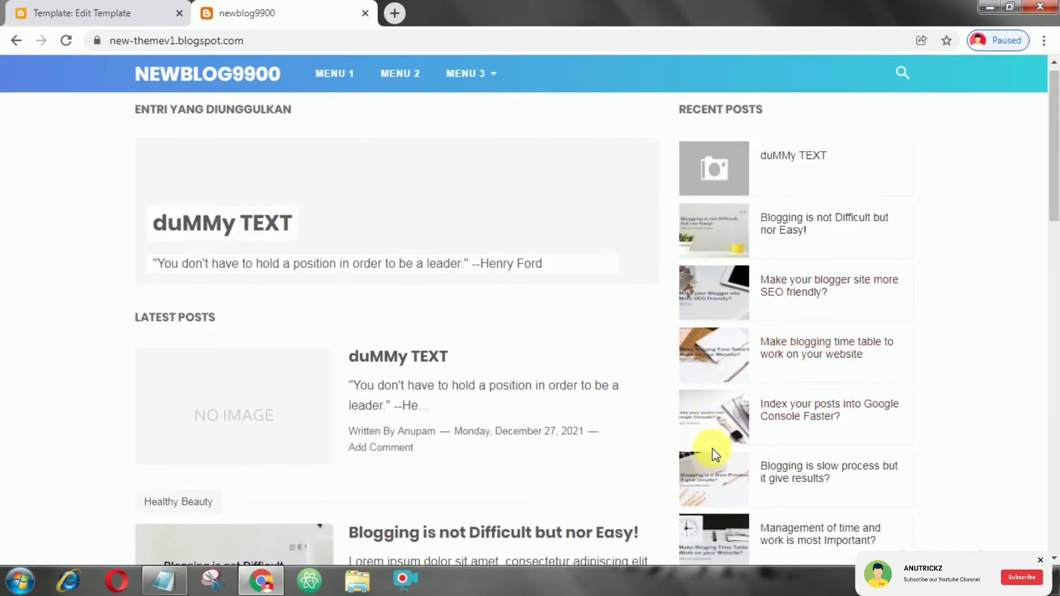
{"action": "scroll", "coordinate": [734, 470], "scroll_direction": "down", "scroll_amount": 3}
{"action": "scroll", "coordinate": [784, 307], "scroll_direction": "up", "scroll_amount": 3}
{"action": "scroll", "coordinate": [764, 303], "scroll_direction": "down", "scroll_amount": 3}
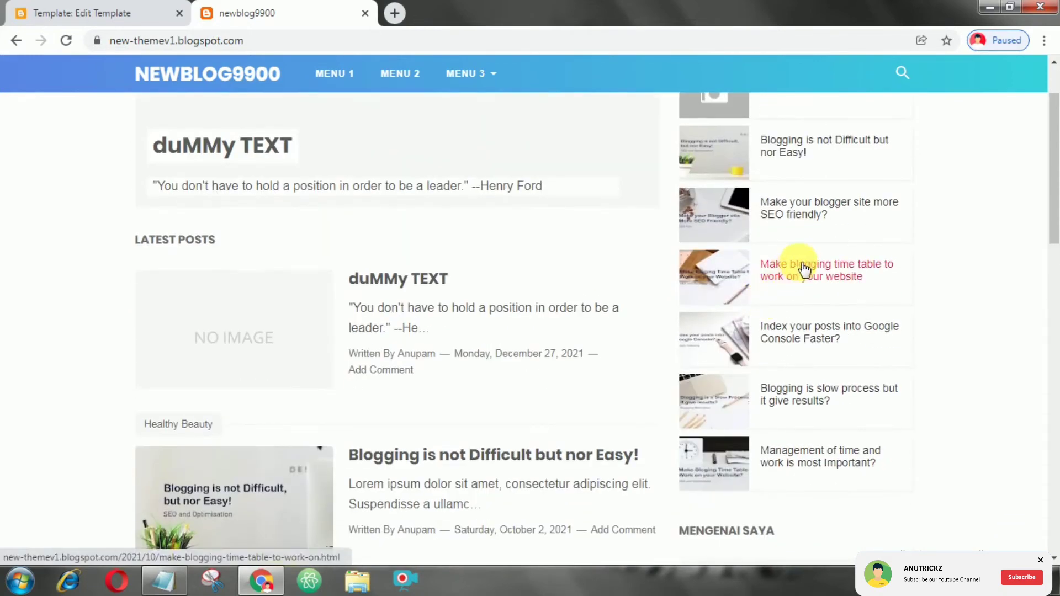
{"action": "scroll", "coordinate": [801, 287], "scroll_direction": "up", "scroll_amount": 3}
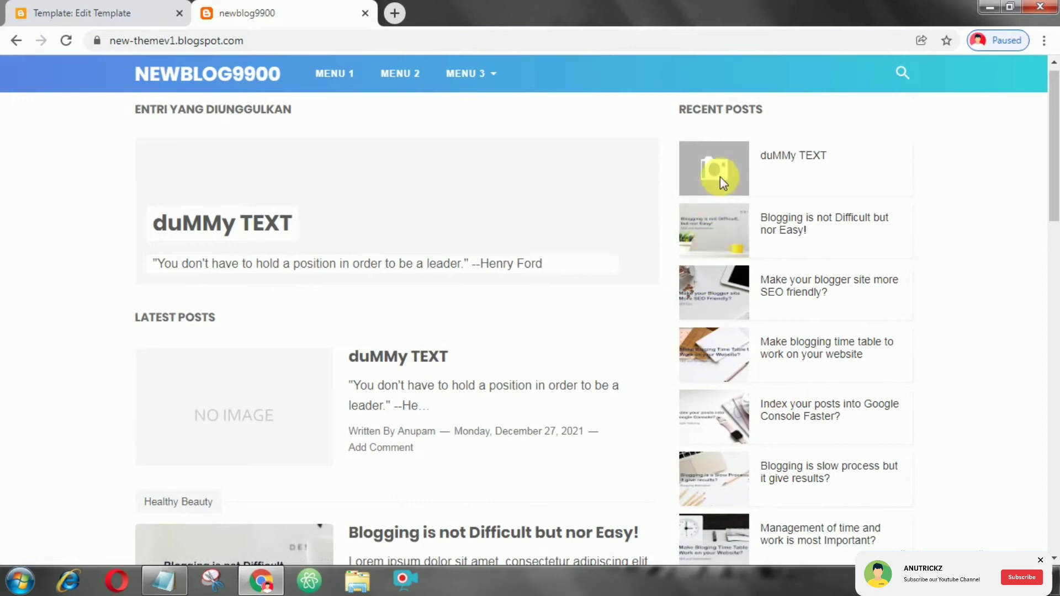
{"action": "scroll", "coordinate": [716, 310], "scroll_direction": "down", "scroll_amount": 3}
{"action": "scroll", "coordinate": [817, 381], "scroll_direction": "up", "scroll_amount": 1}
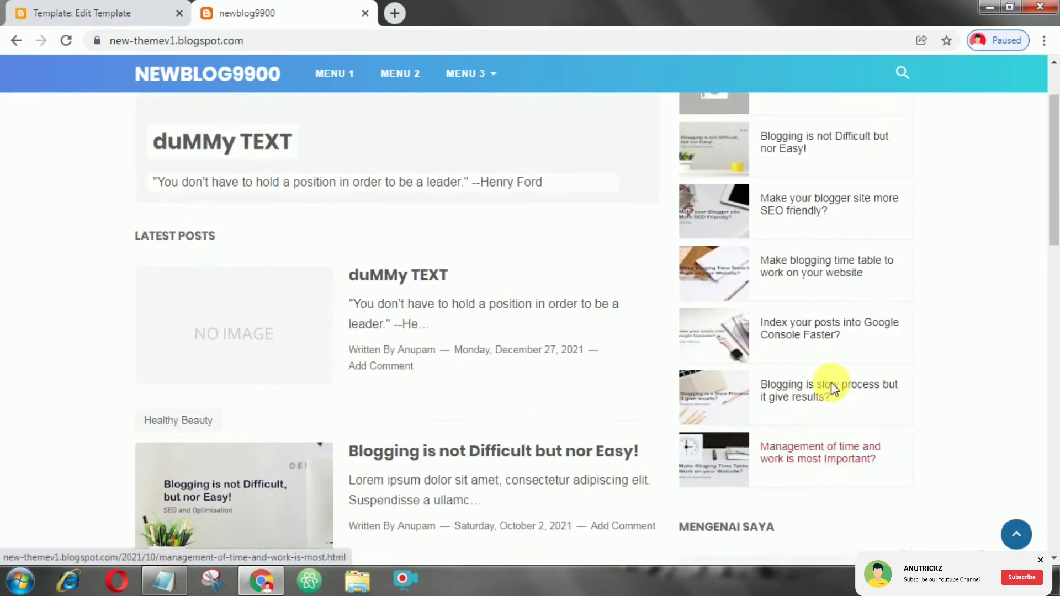
- Search the theme's HTML for </head and locate the numPosts value in the thumbnail recent-posts script
{"action": "left_click", "coordinate": [83, 12]}
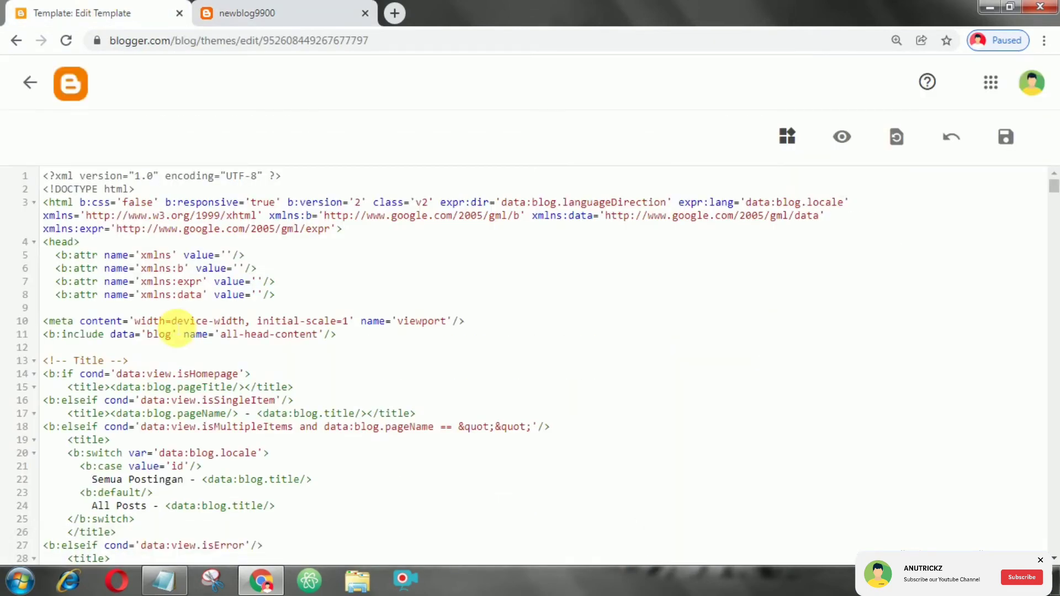
{"action": "key", "text": "ctrl+f"}
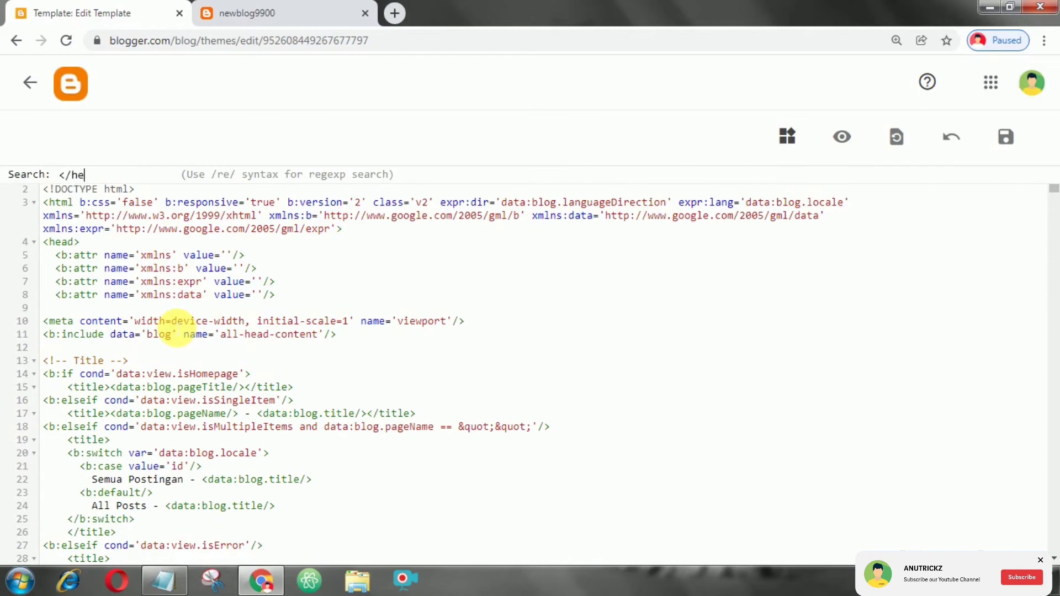
{"action": "key", "text": "Return"}
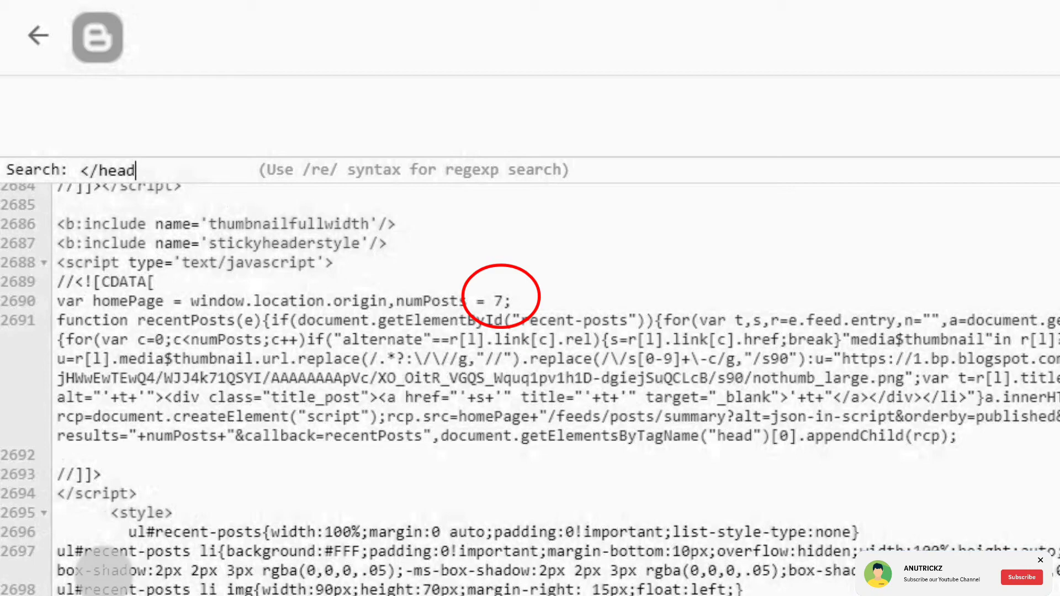
{"action": "left_click", "coordinate": [503, 300]}
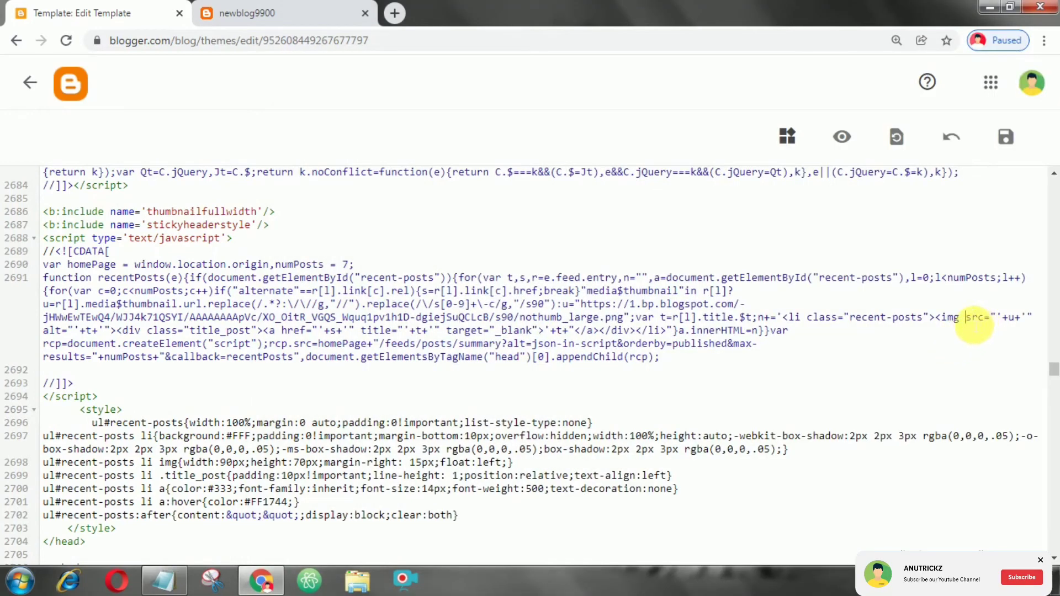
- Change the src attribute of the img tag in the recent-posts script to data-src
{"action": "left_click_drag", "start_coordinate": [976, 327], "coordinate": [984, 334]}
{"action": "left_click", "coordinate": [978, 328]}
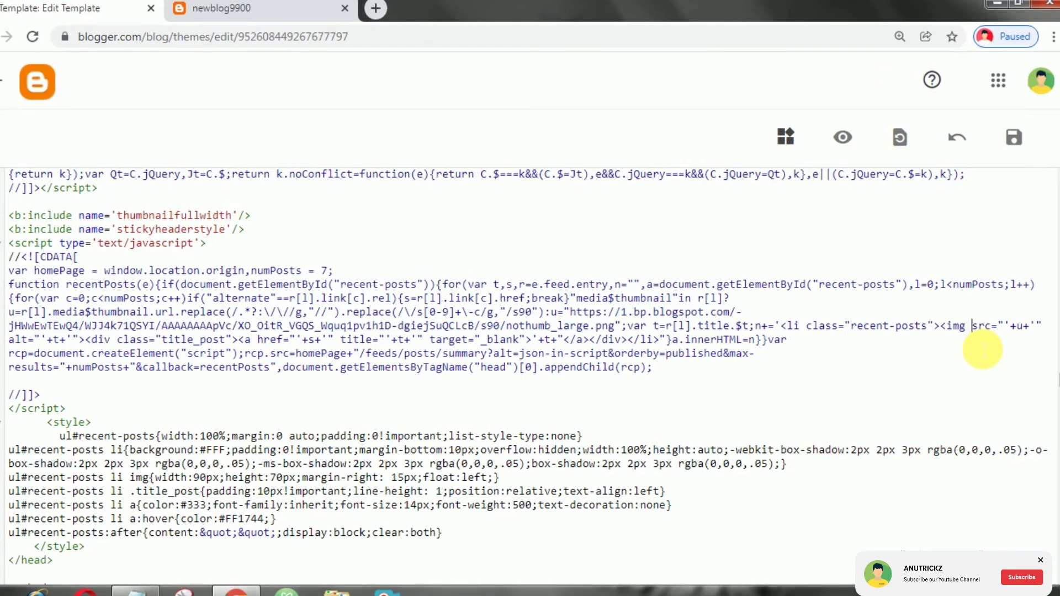
{"action": "type", "text": "data"}
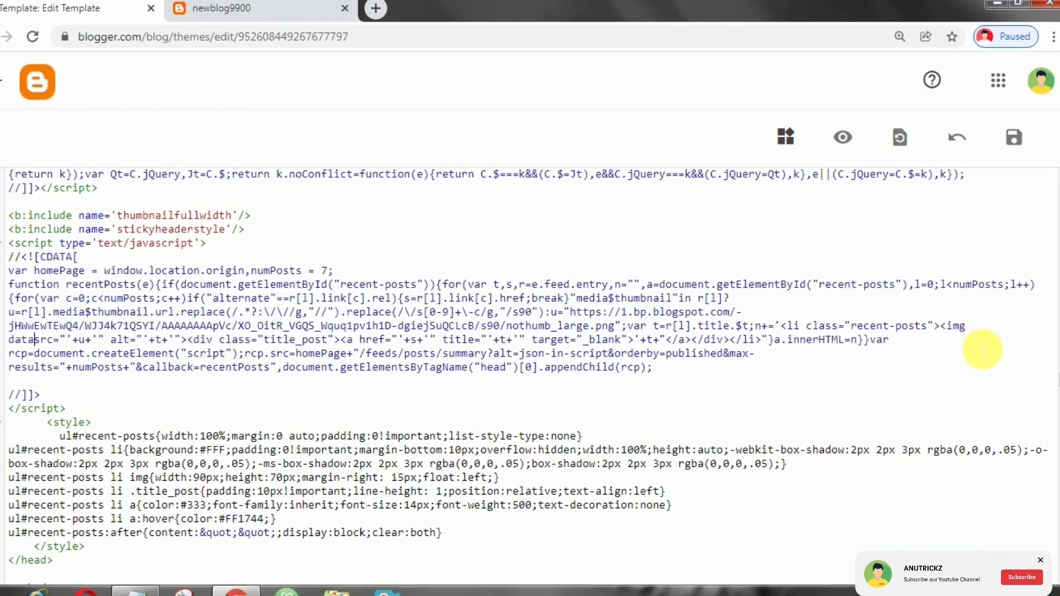
{"action": "type", "text": "-"}
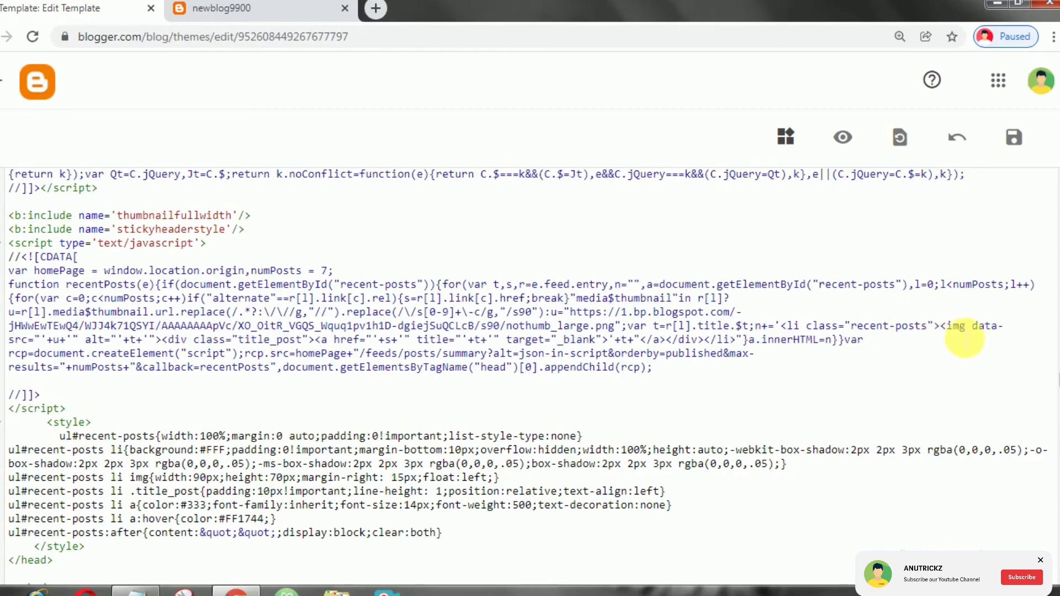
- Add class='lazy' and an empty src='' before data-src in the script's img tag, leaving the cursor between the empty quotes
{"action": "left_click", "coordinate": [968, 327]}
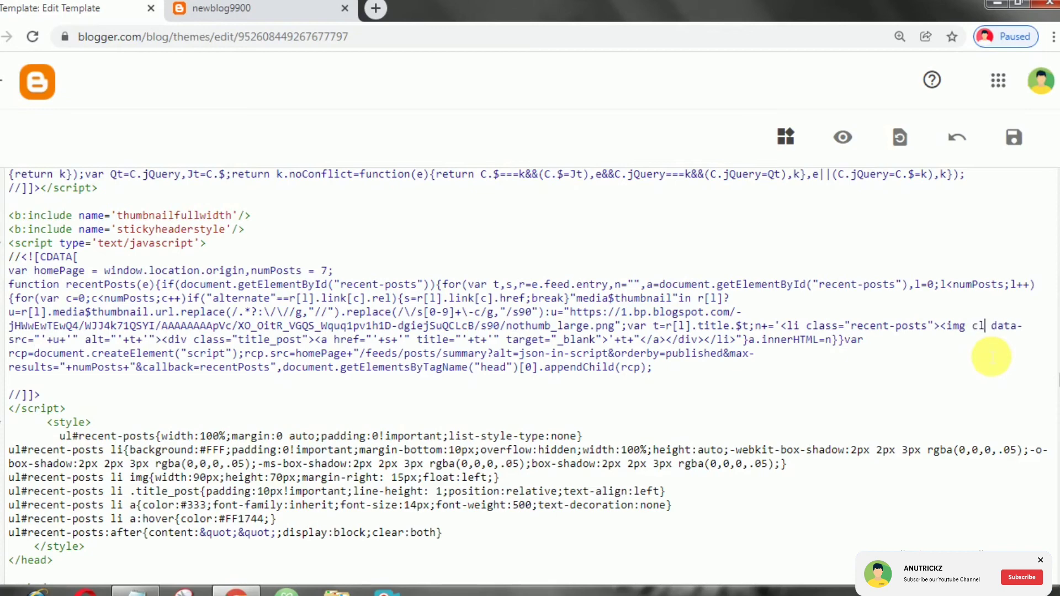
{"action": "type", "text": "class='lazy"}
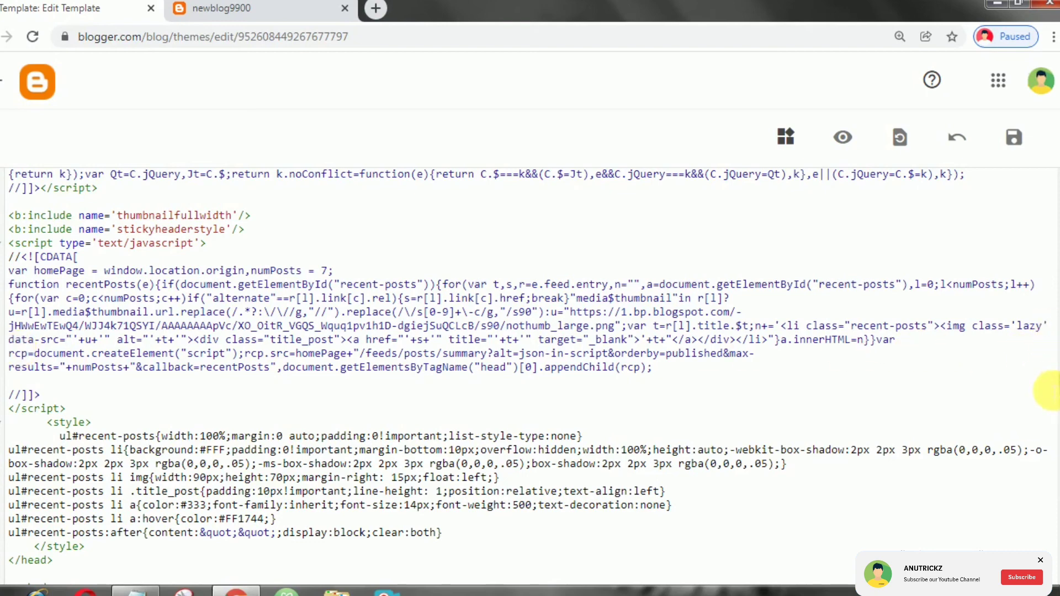
{"action": "type", "text": "src "}
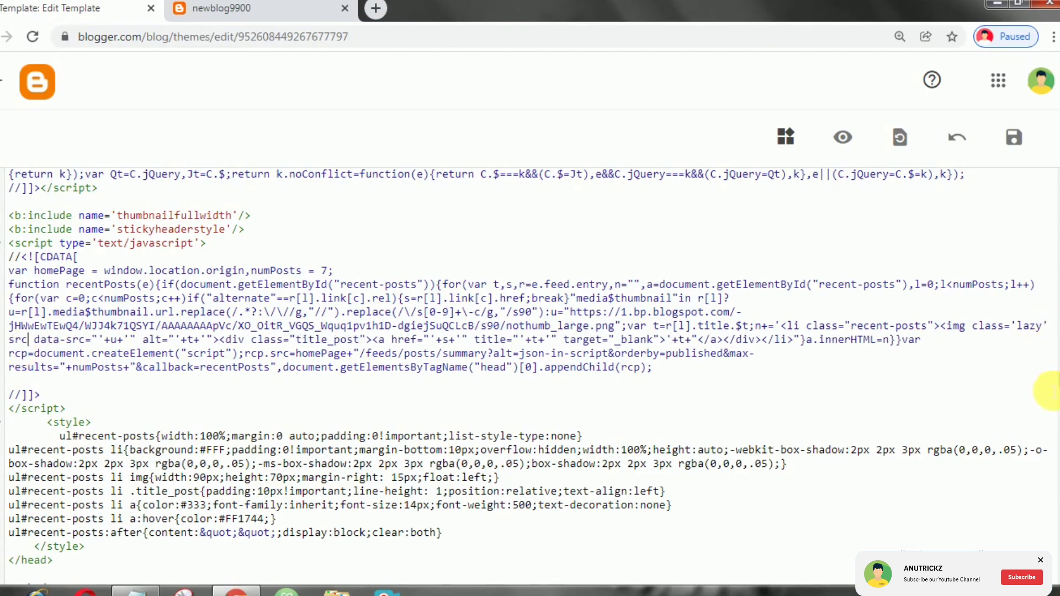
{"action": "type", "text": "=''"}
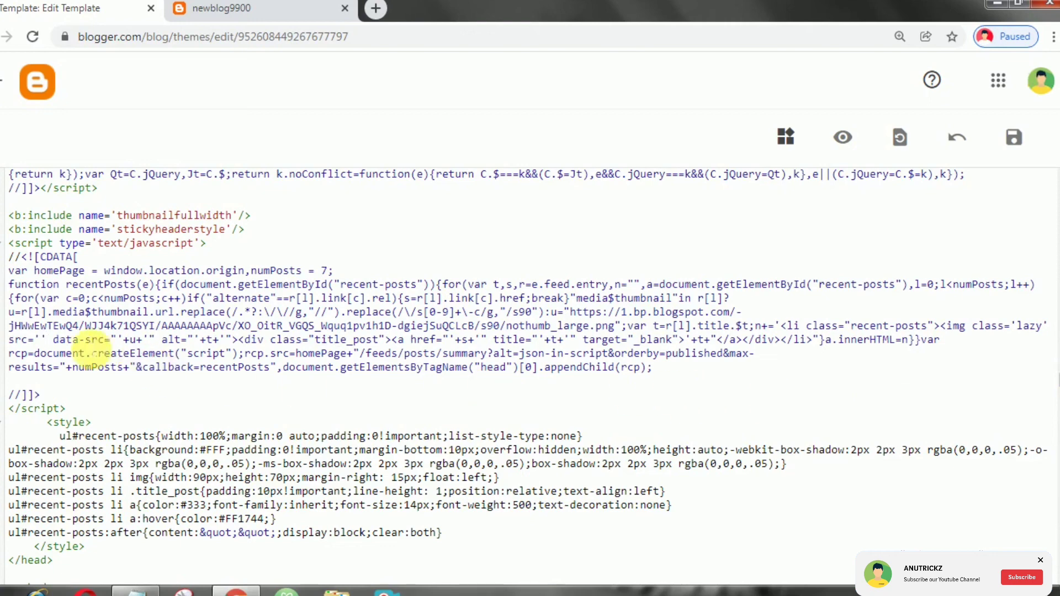
{"action": "left_click_drag", "start_coordinate": [9, 343], "coordinate": [52, 346]}
{"action": "right_click", "coordinate": [40, 339]}
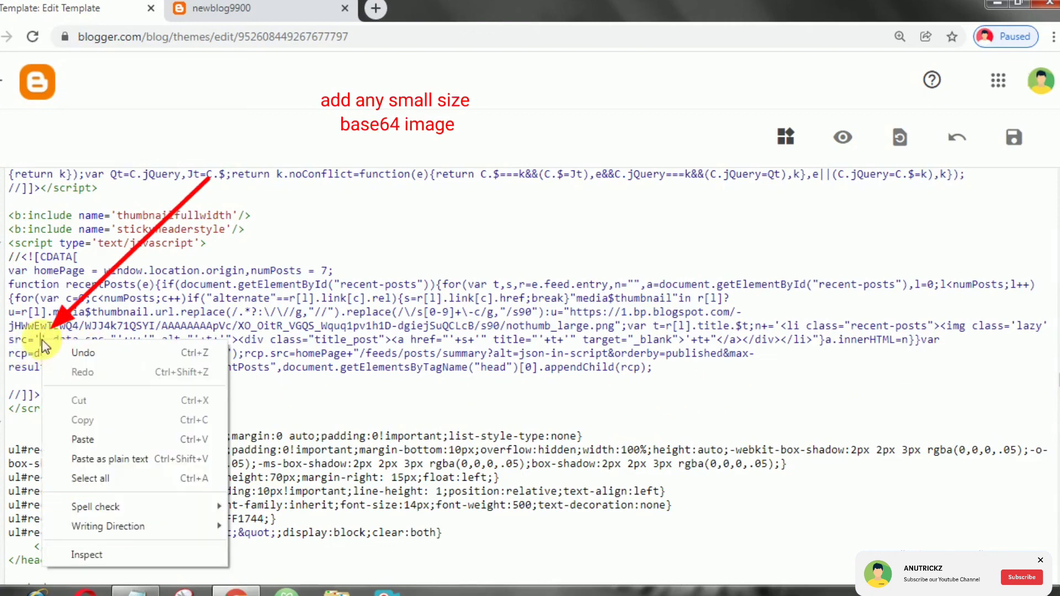
{"action": "key", "text": "Escape"}
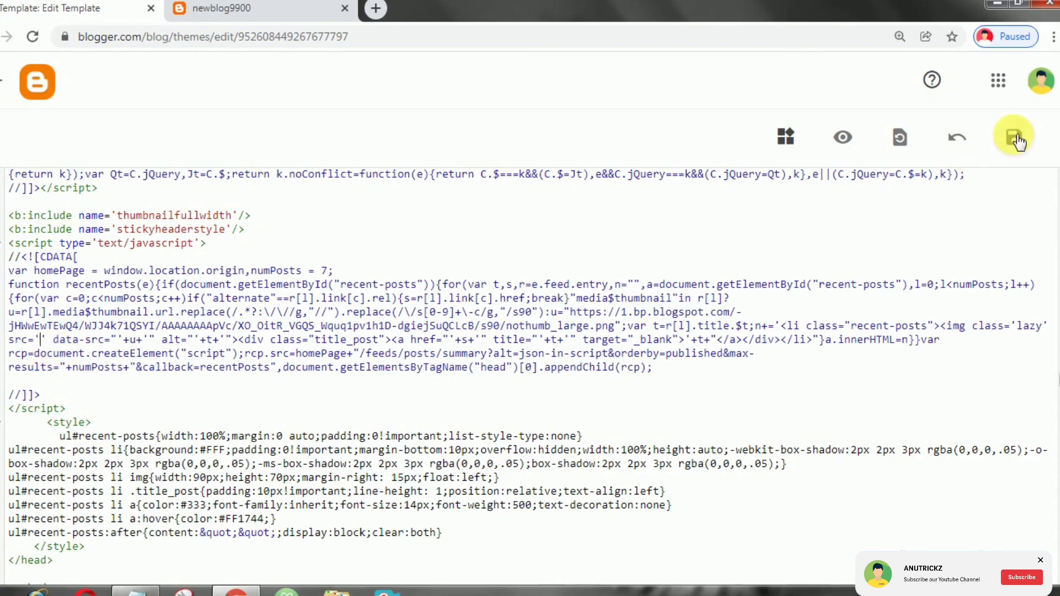